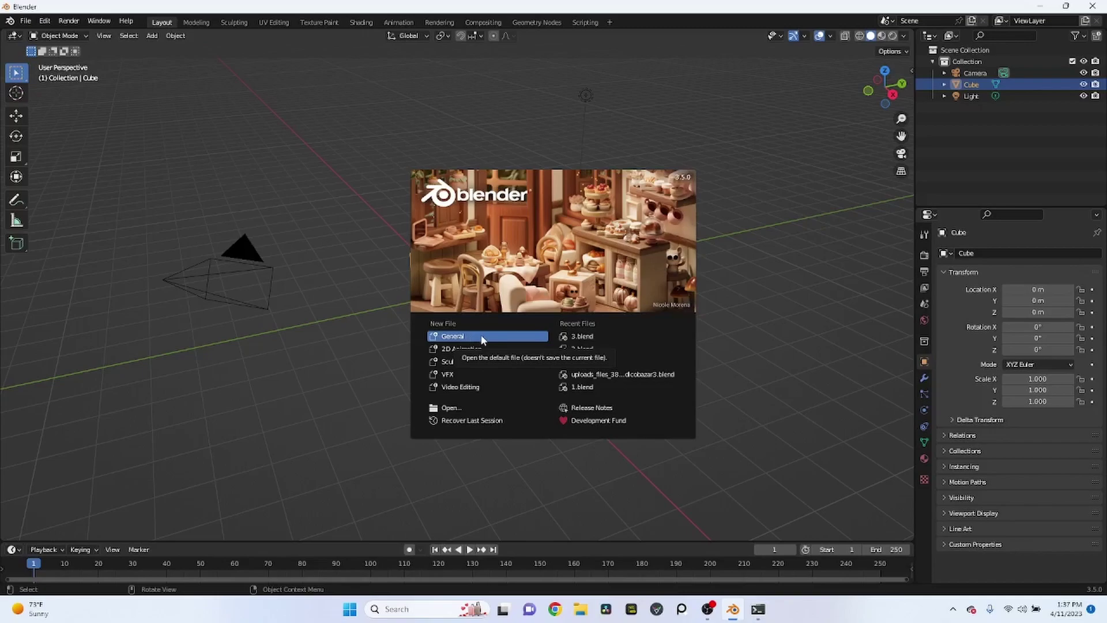
Start a new General file, clear the cube's selection and hide the viewport sidebar
click(482, 338)
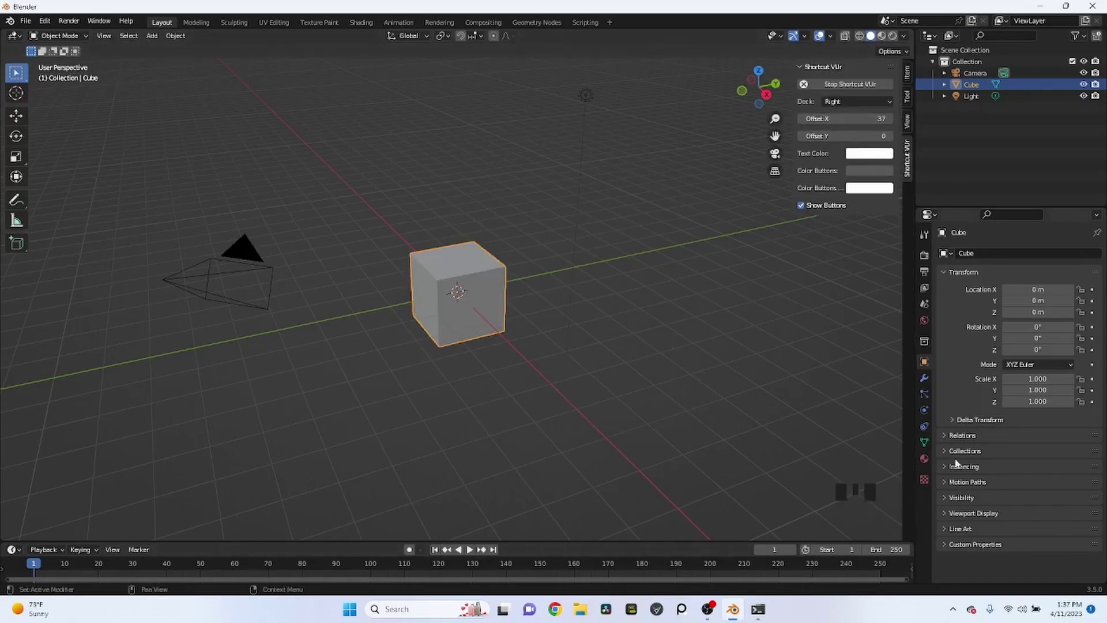
click(685, 368)
middle_drag(685, 367, 736, 322)
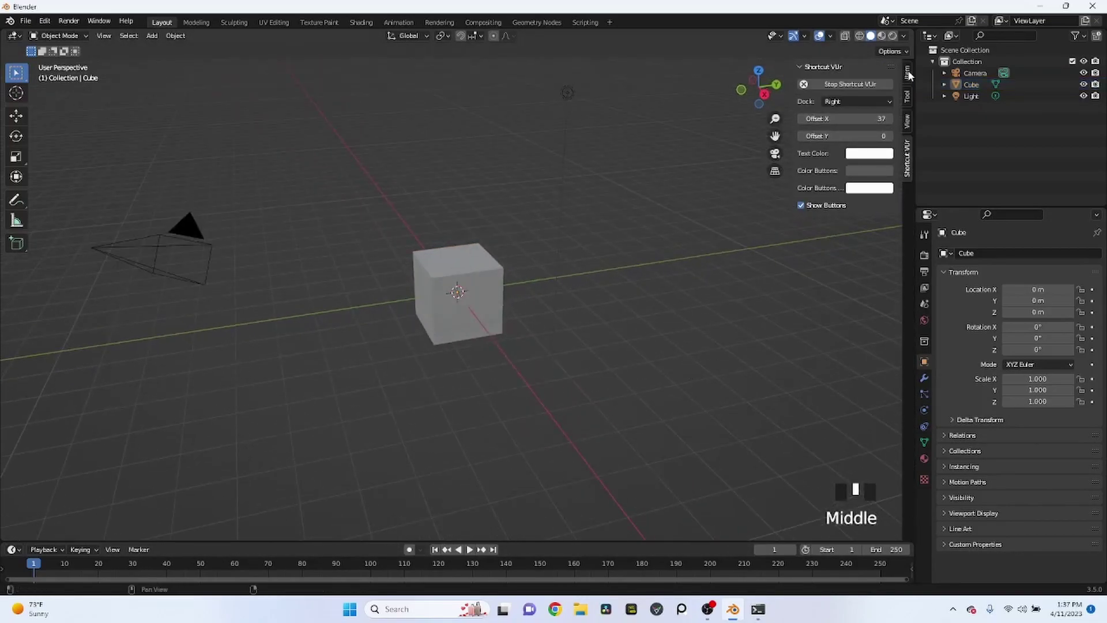
key(n)
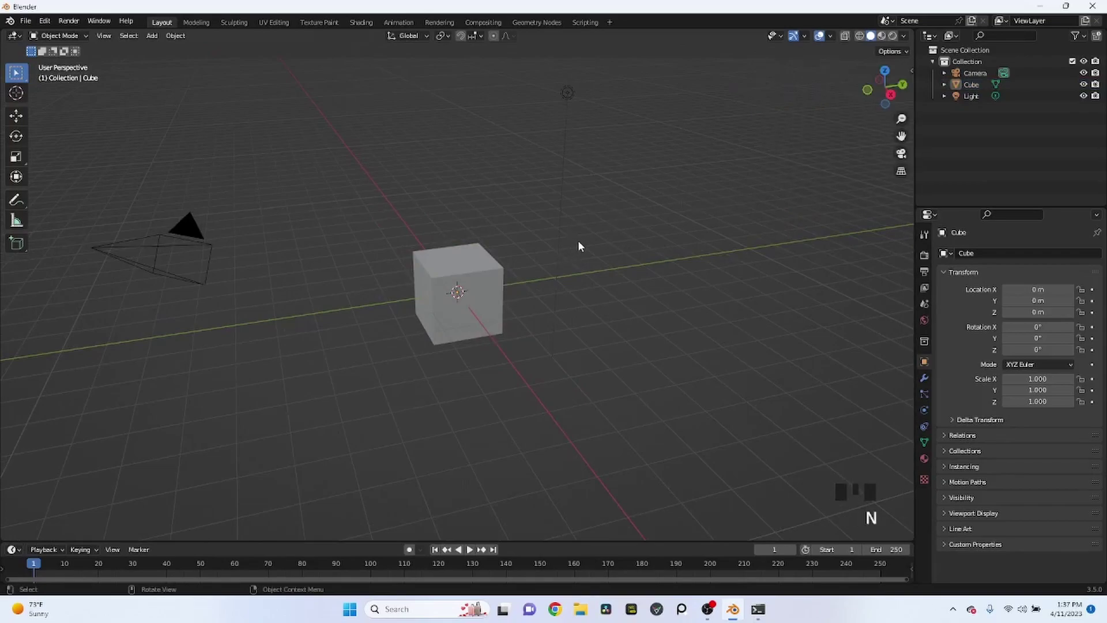
Examine the default cube, camera and light from several angles, both close up and from farther away
middle_drag(578, 243, 593, 250)
scroll(595, 248, down, 2)
scroll(509, 320, up, 2)
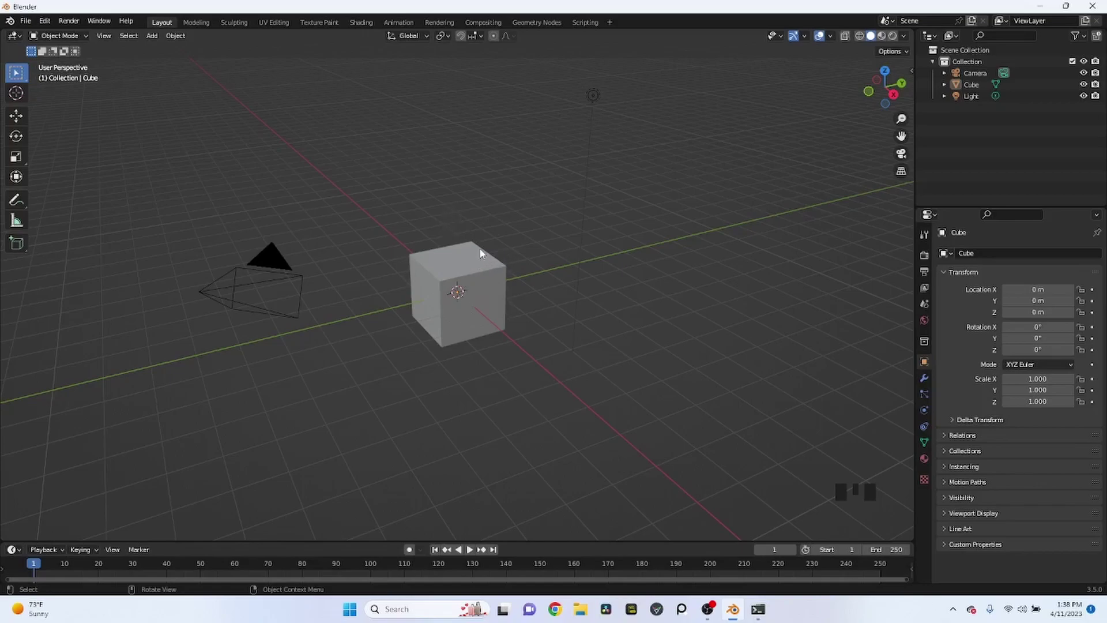
middle_drag(477, 258, 458, 297)
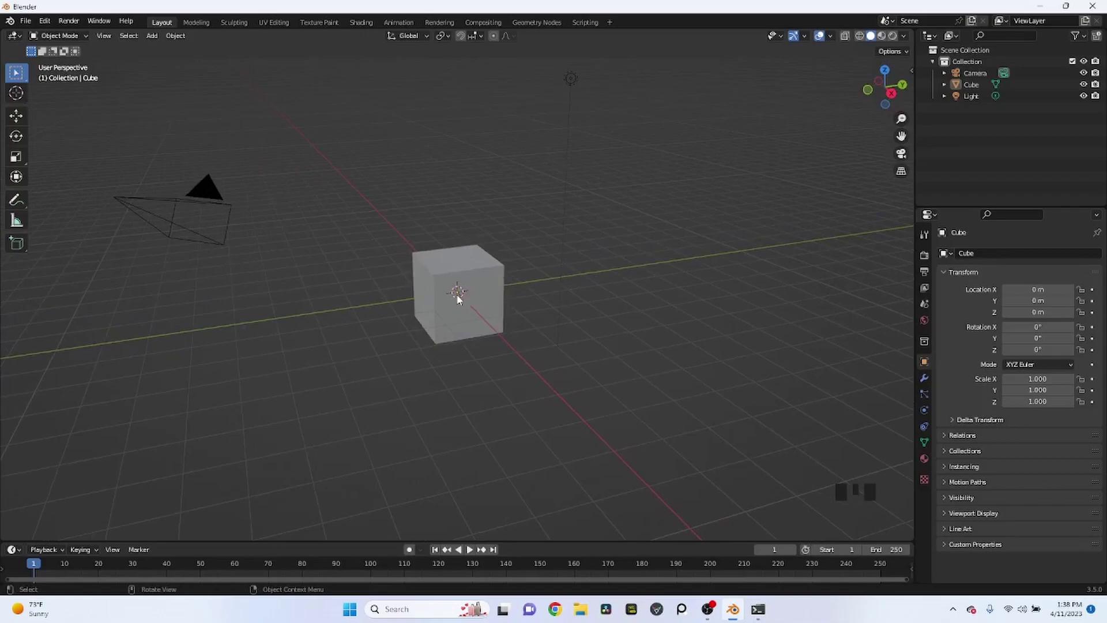
scroll(458, 296, up, 6)
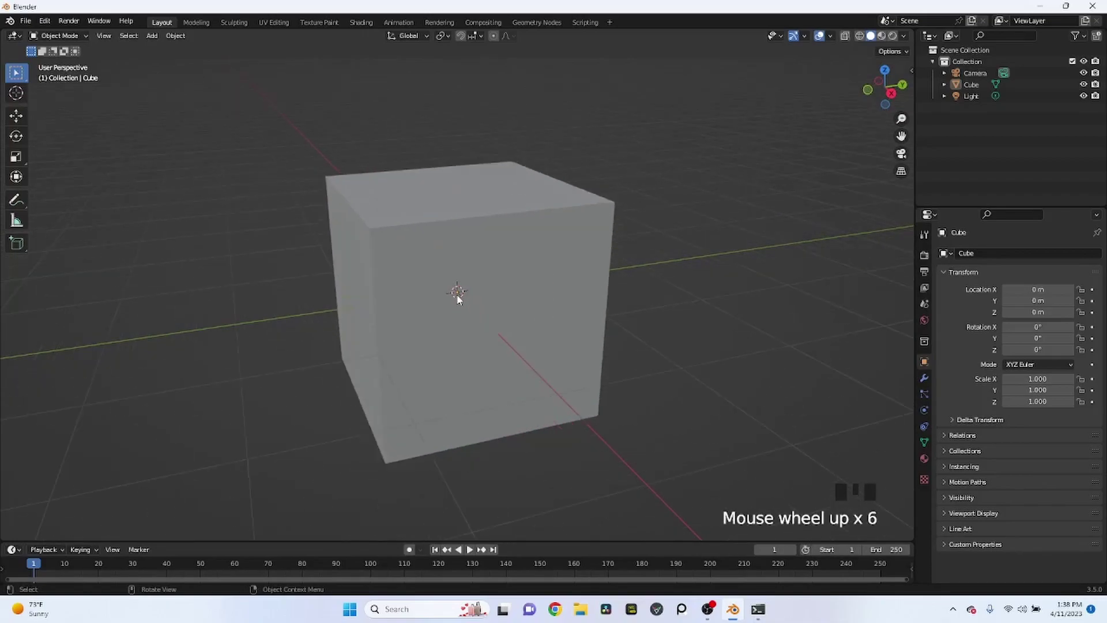
scroll(457, 296, up, 4)
scroll(458, 296, down, 1)
scroll(457, 296, up, 6)
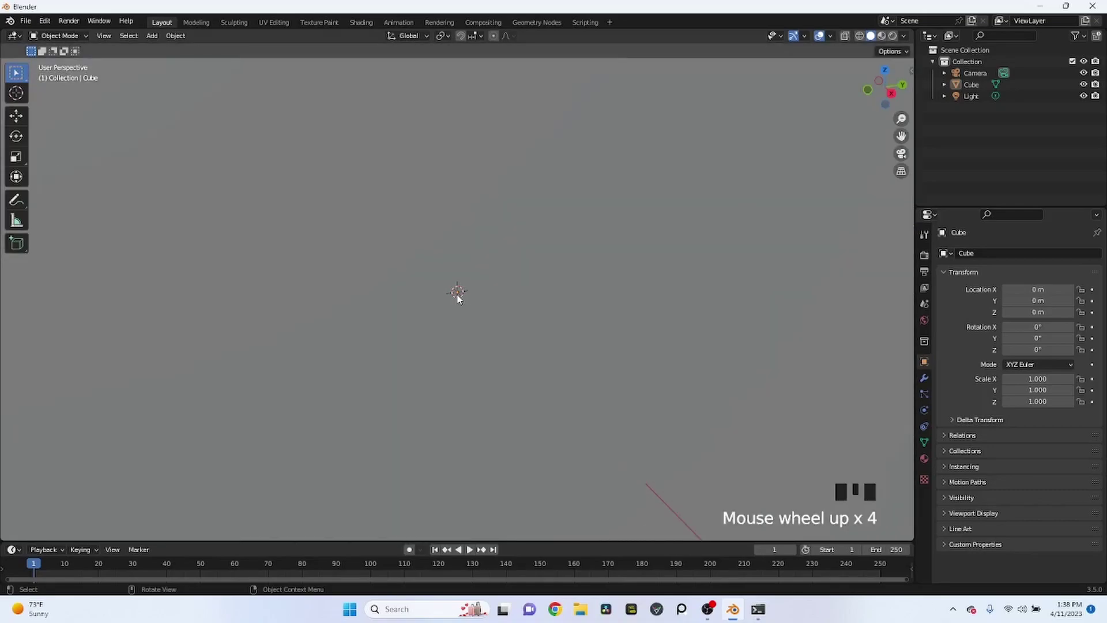
mouse_move(458, 296)
middle_down()
mouse_move(613, 252)
mouse_move(561, 249)
mouse_move(553, 271)
mouse_move(674, 227)
mouse_move(469, 313)
middle_up()
scroll(548, 273, up, 4)
scroll(547, 272, up, 3)
scroll(470, 313, down, 20)
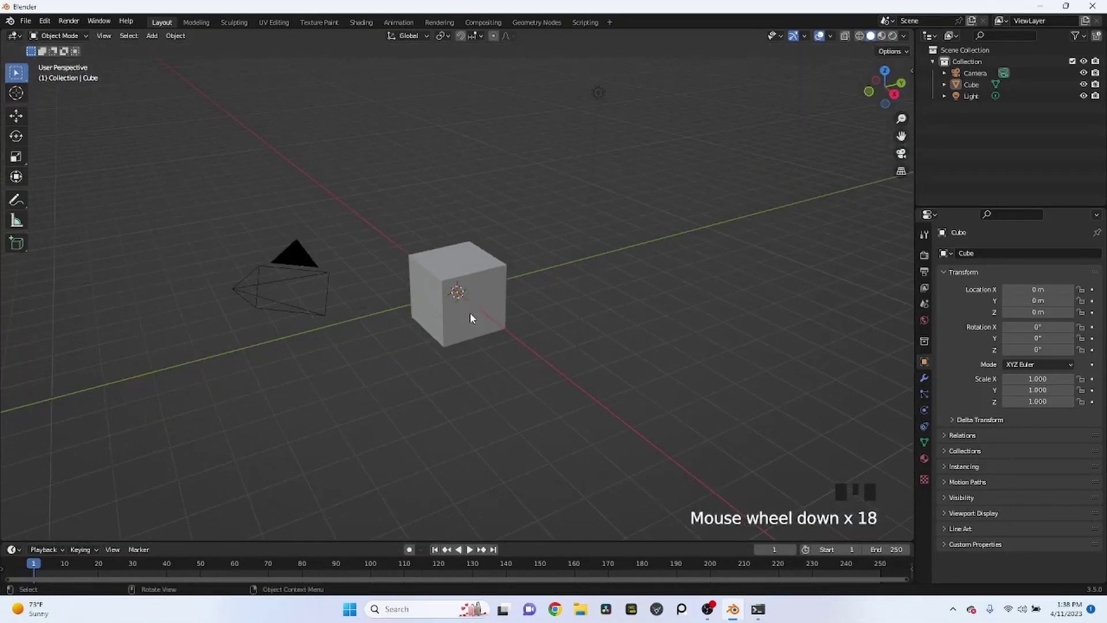
scroll(470, 312, down, 8)
mouse_move(472, 308)
middle_down()
mouse_move(479, 379)
mouse_move(467, 285)
mouse_move(477, 285)
mouse_move(458, 291)
middle_up()
scroll(469, 345, up, 9)
scroll(468, 346, down, 2)
scroll(467, 284, up, 3)
scroll(468, 282, up, 4)
scroll(489, 290, down, 3)
scroll(467, 291, up, 3)
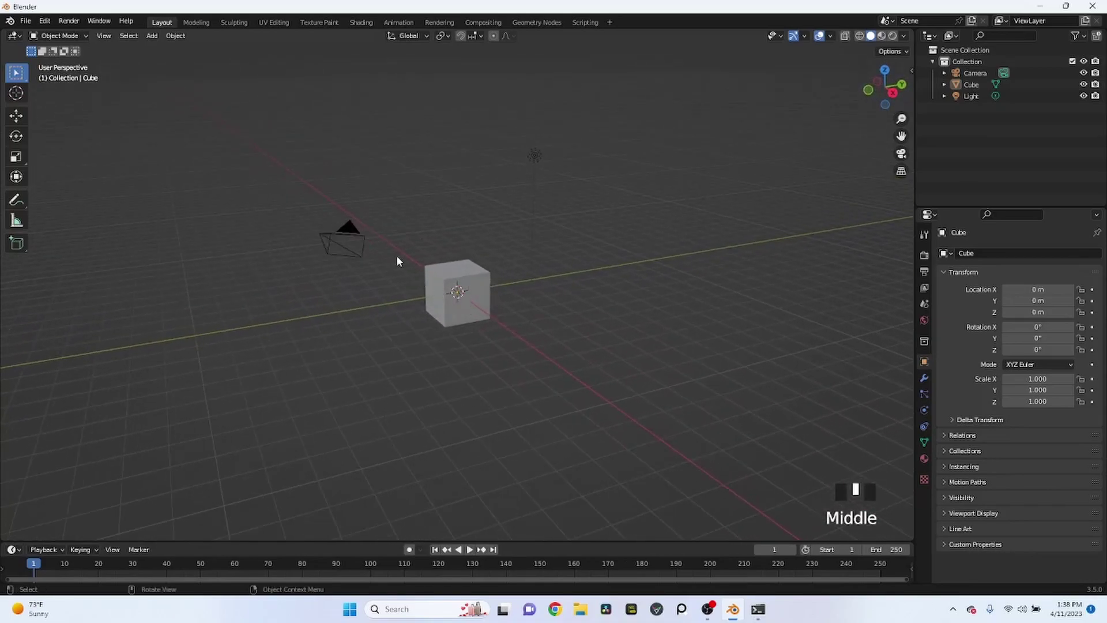
mouse_move(365, 238)
middle_down()
mouse_move(375, 261)
mouse_move(374, 250)
middle_up()
scroll(375, 261, up, 2)
scroll(383, 252, down, 1)
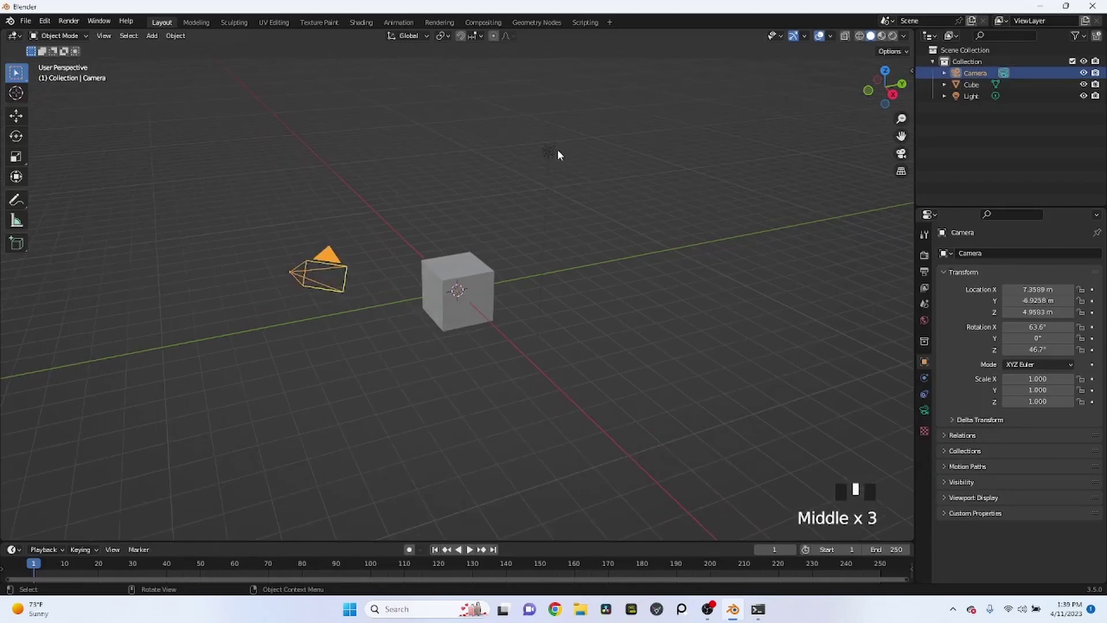
Select the light, the camera and the cube one after another in the viewport
click(555, 150)
click(330, 256)
click(441, 271)
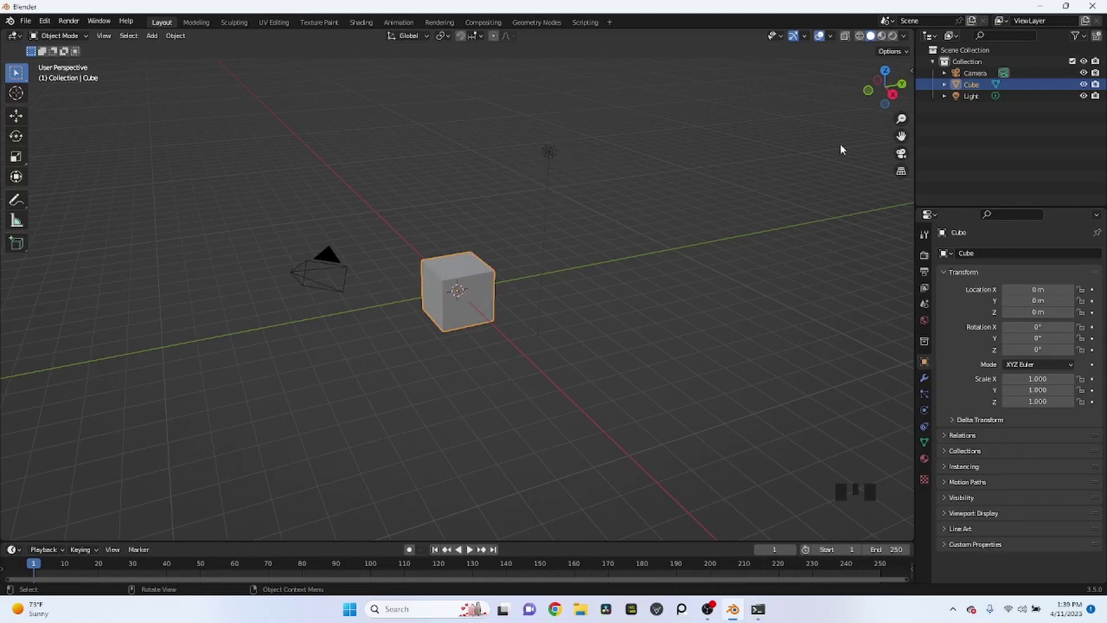
Render an image of the scene from the camera view, close the render and return to a free perspective view
click(901, 155)
scroll(482, 358, up, 2)
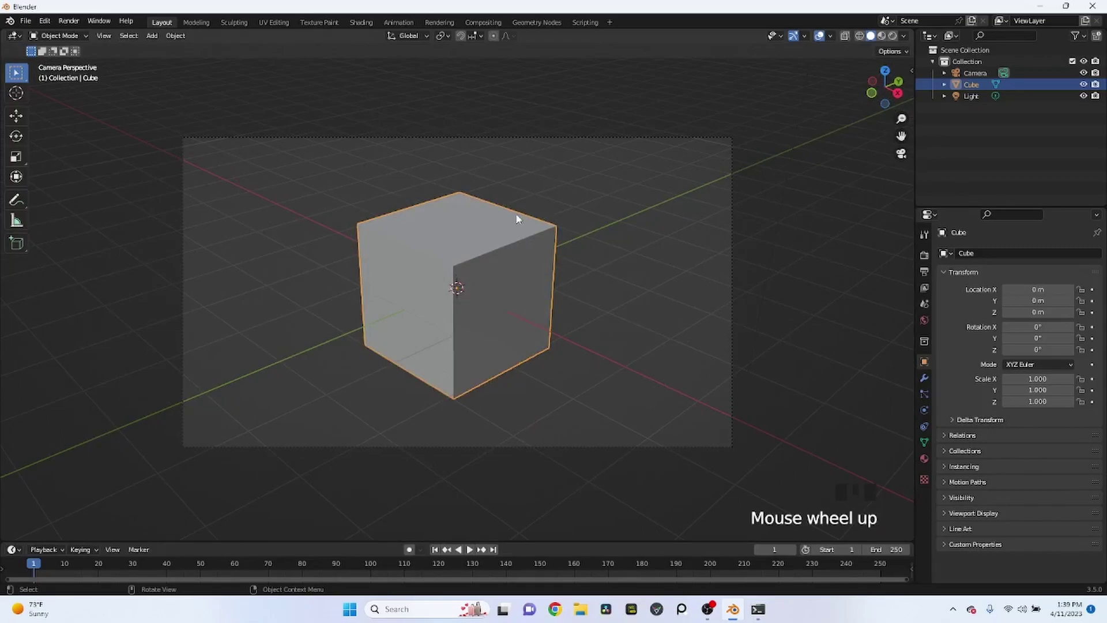
click(67, 22)
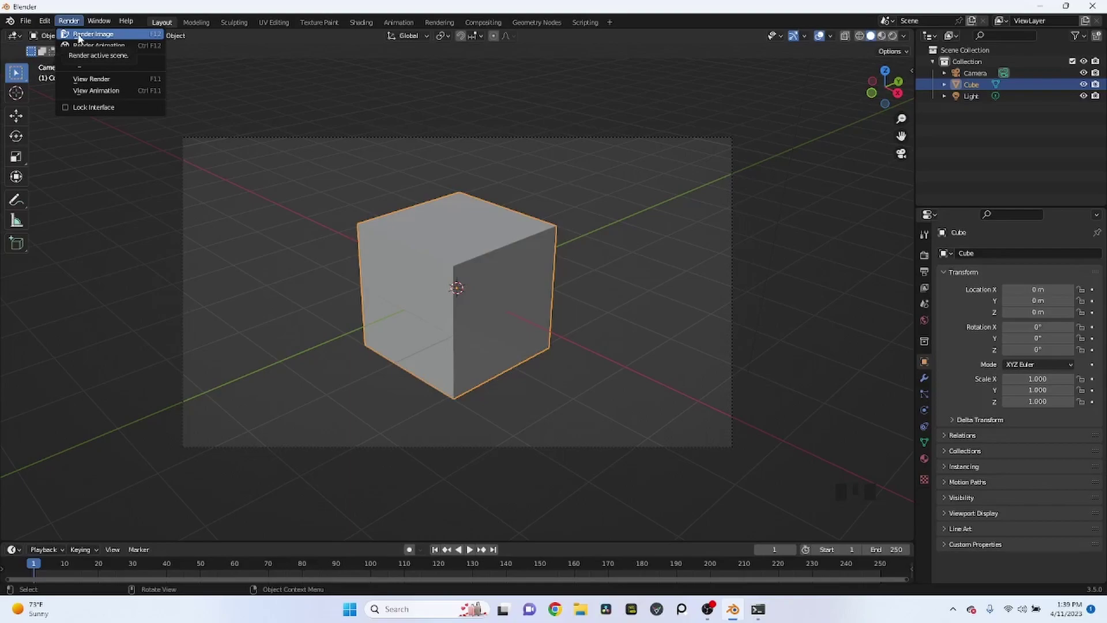
click(69, 21)
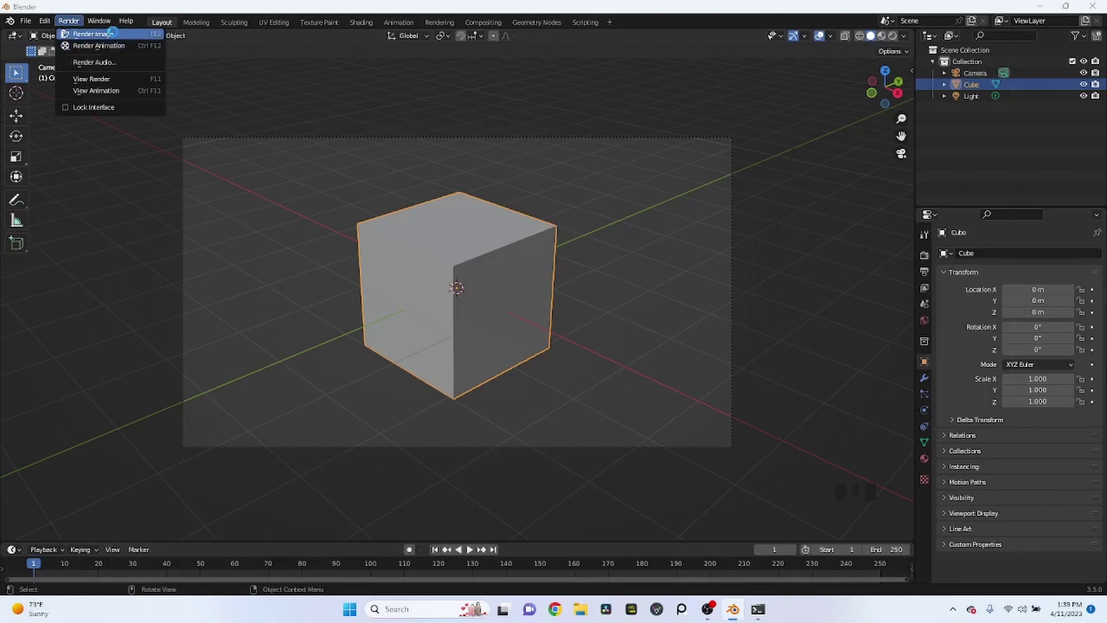
click(155, 36)
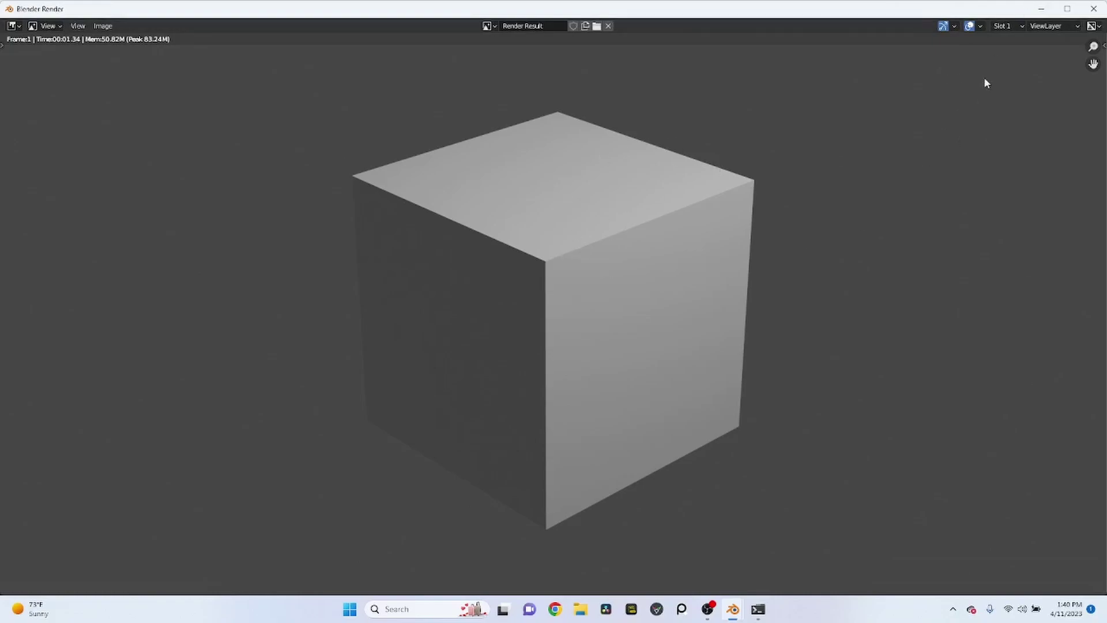
click(1094, 9)
middle_drag(605, 261, 555, 268)
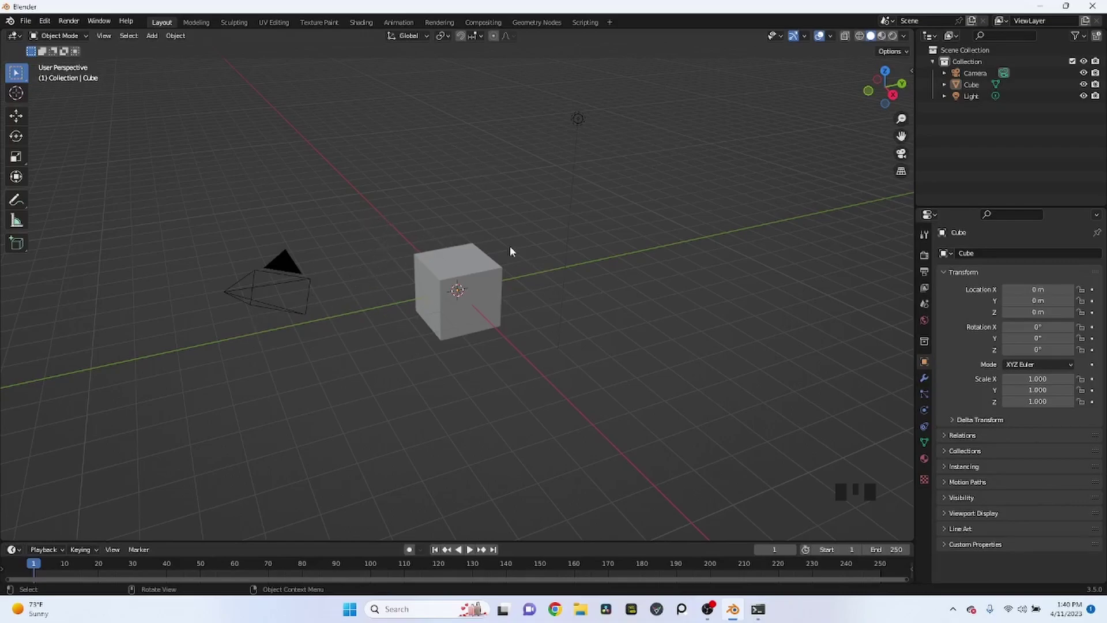
Switch the selection individually between the light, camera and cube, finishing on the cube
click(577, 117)
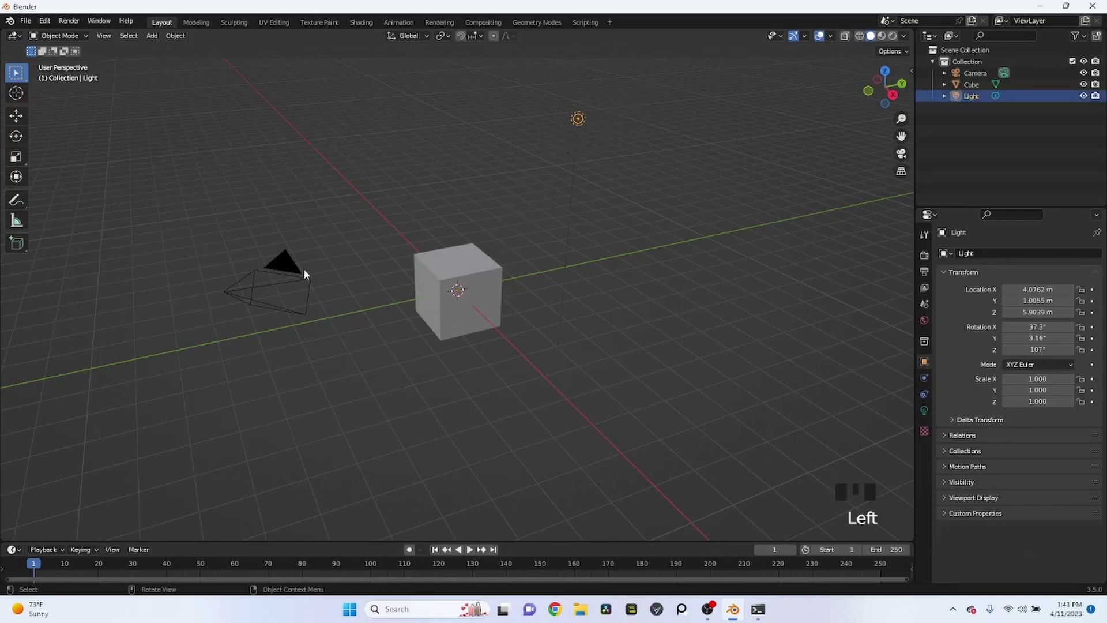
click(290, 258)
click(434, 266)
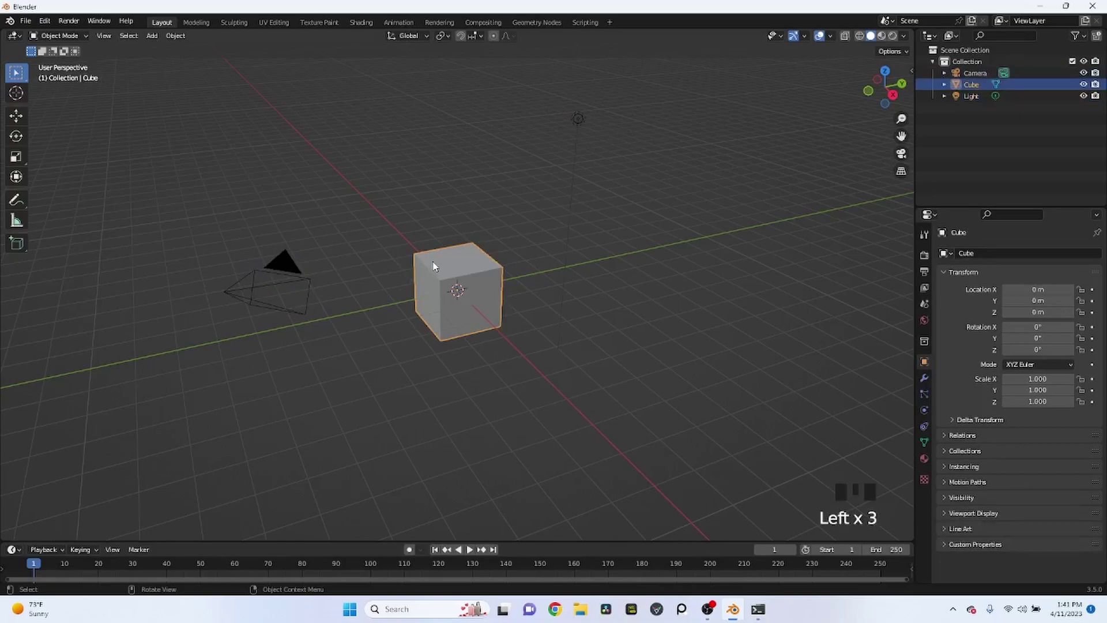
click(285, 262)
click(578, 117)
click(449, 261)
Select the camera and add the cube and the light to the same selection
click(281, 255)
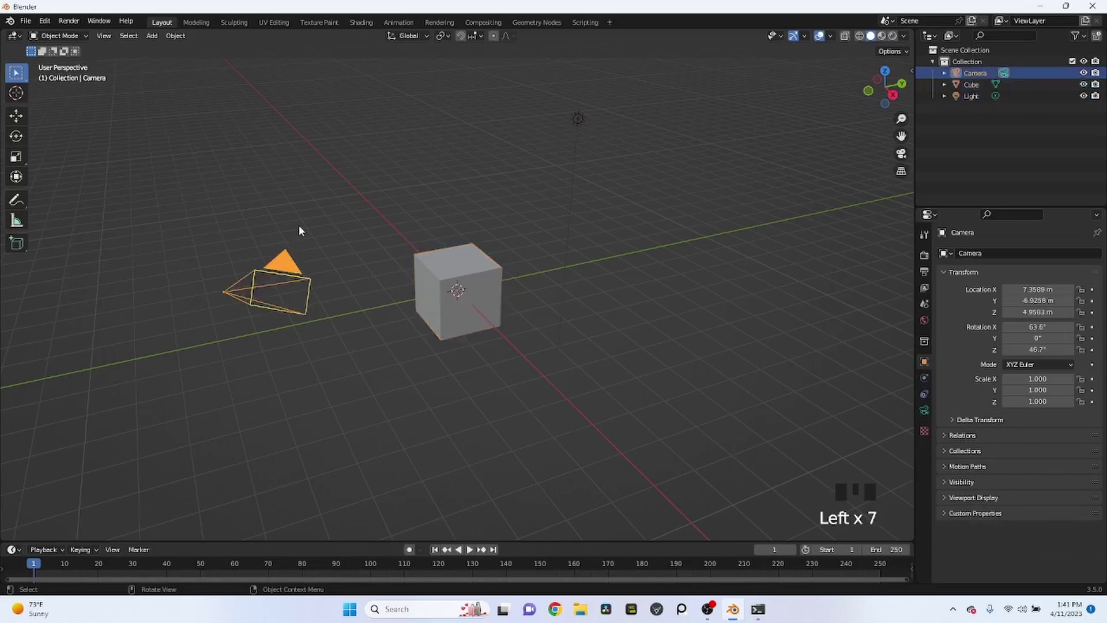
shift+click(424, 263)
shift+click(578, 119)
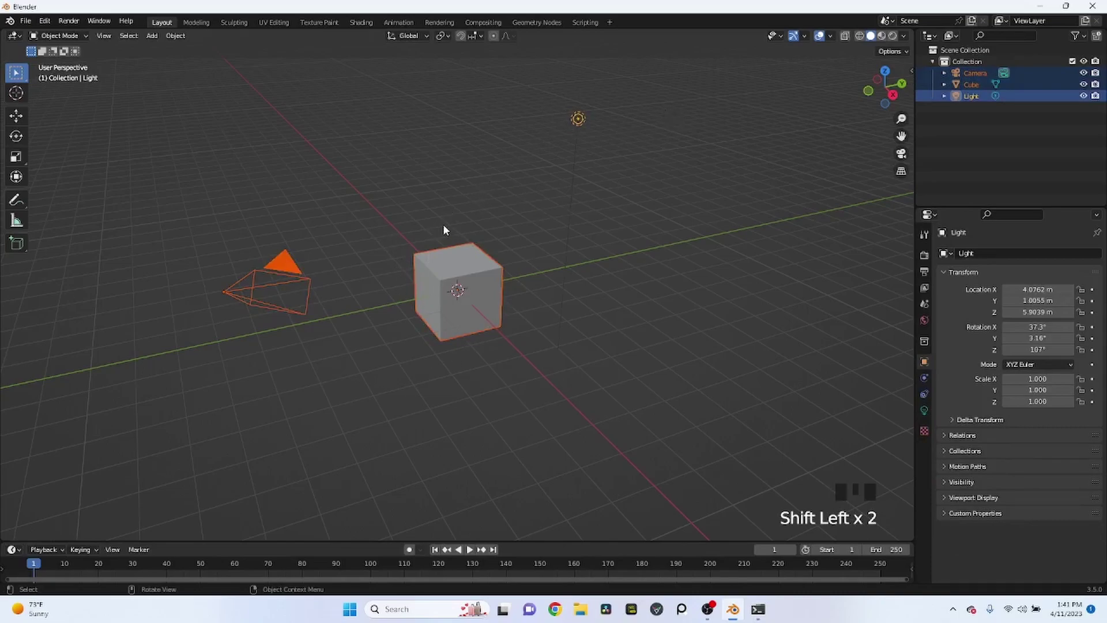
scroll(444, 225, down, 2)
mouse_move(444, 225)
middle_down()
mouse_move(421, 230)
mouse_move(439, 223)
middle_up()
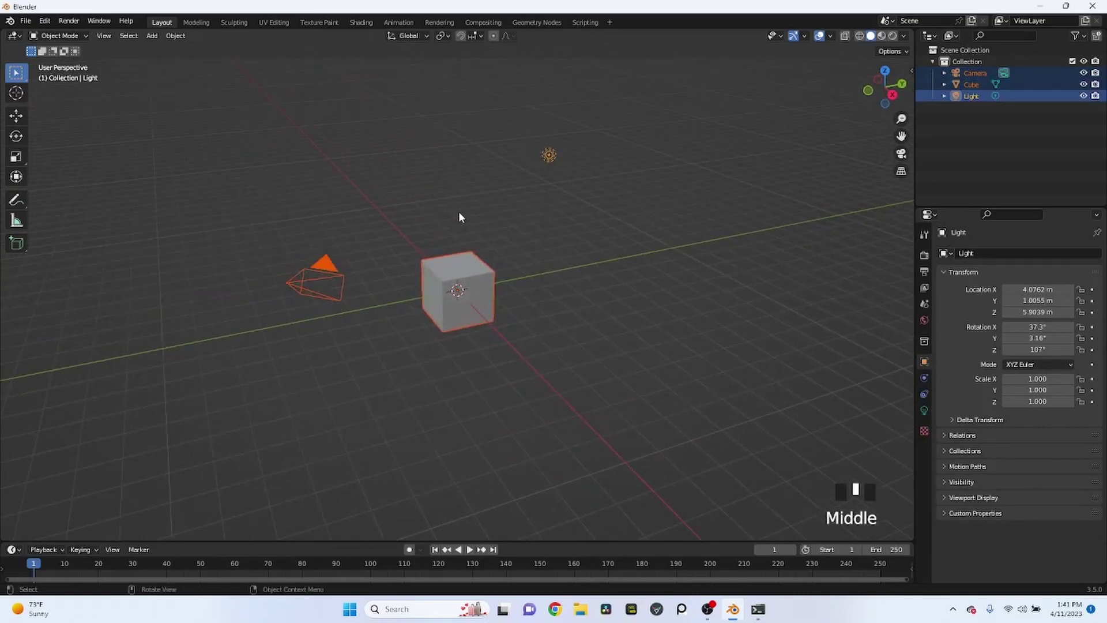
Clear the selection and practise box-selecting until the camera, cube and light are all selected together
click(365, 158)
drag(603, 104, 564, 144)
drag(593, 103, 589, 122)
drag(454, 282, 252, 389)
drag(173, 134, 634, 358)
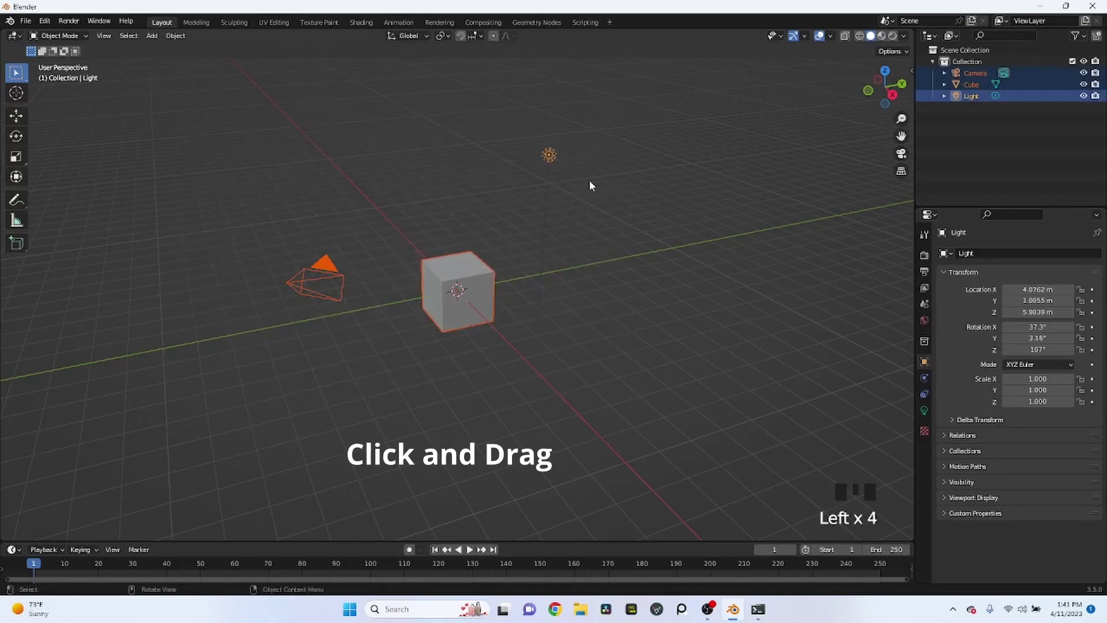
click(594, 167)
drag(598, 147, 256, 371)
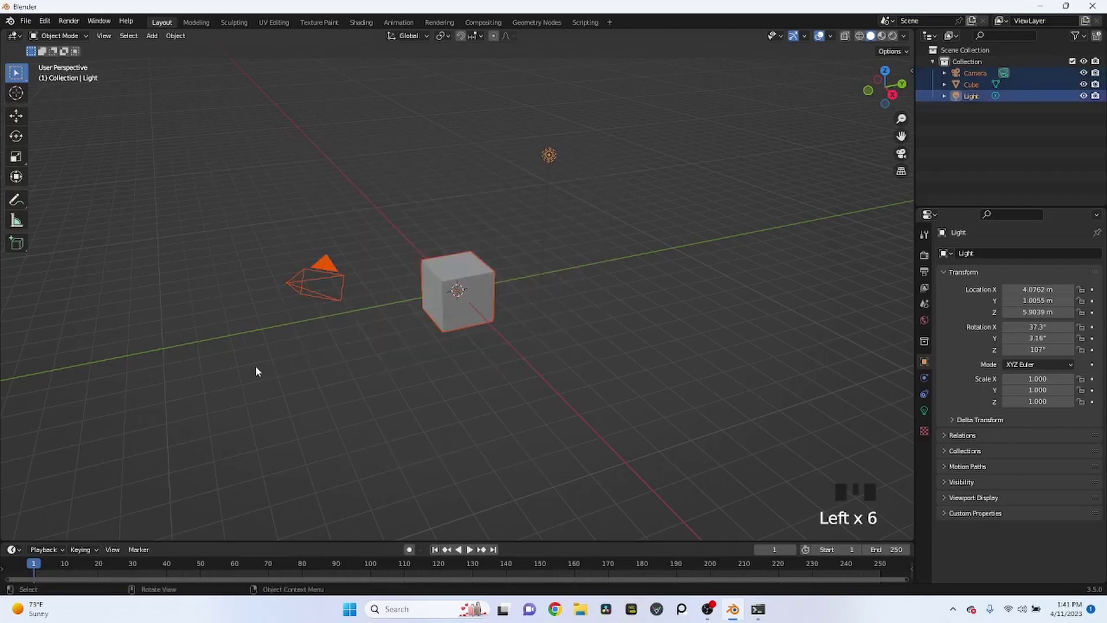
Repeat the box selection of all three objects from other viewing angles and clear the selection each time
middle_drag(482, 249, 590, 213)
scroll(591, 213, up, 1)
scroll(590, 211, down, 3)
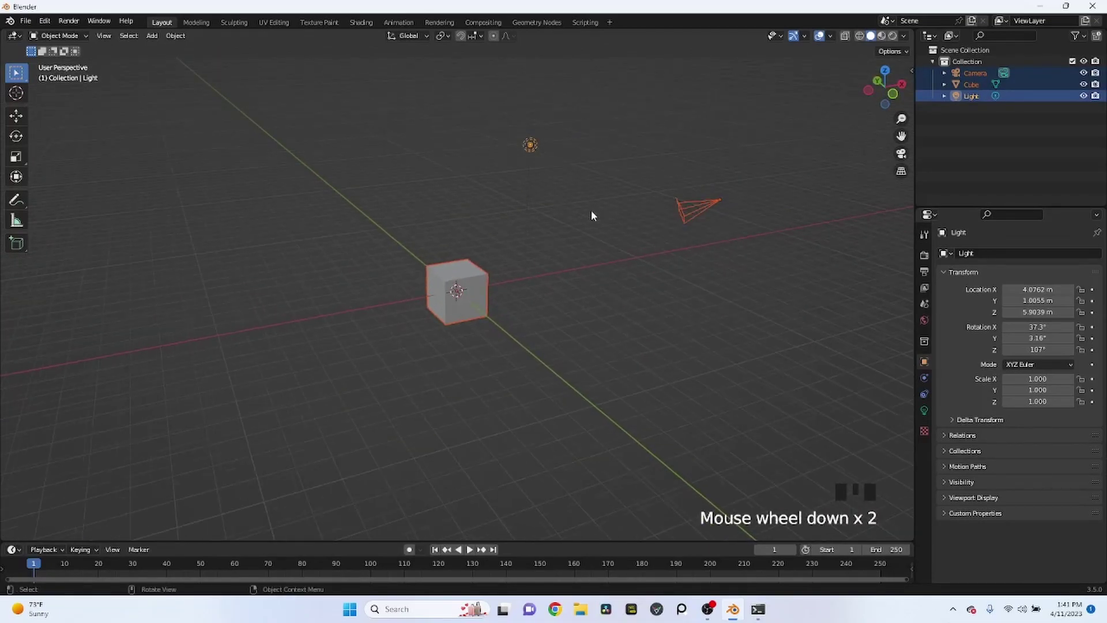
middle_click(660, 153)
click(742, 153)
drag(724, 148, 338, 318)
middle_drag(414, 197, 570, 140)
click(542, 202)
drag(572, 149, 359, 411)
click(534, 253)
drag(535, 180, 432, 336)
click(470, 231)
middle_drag(471, 231, 406, 223)
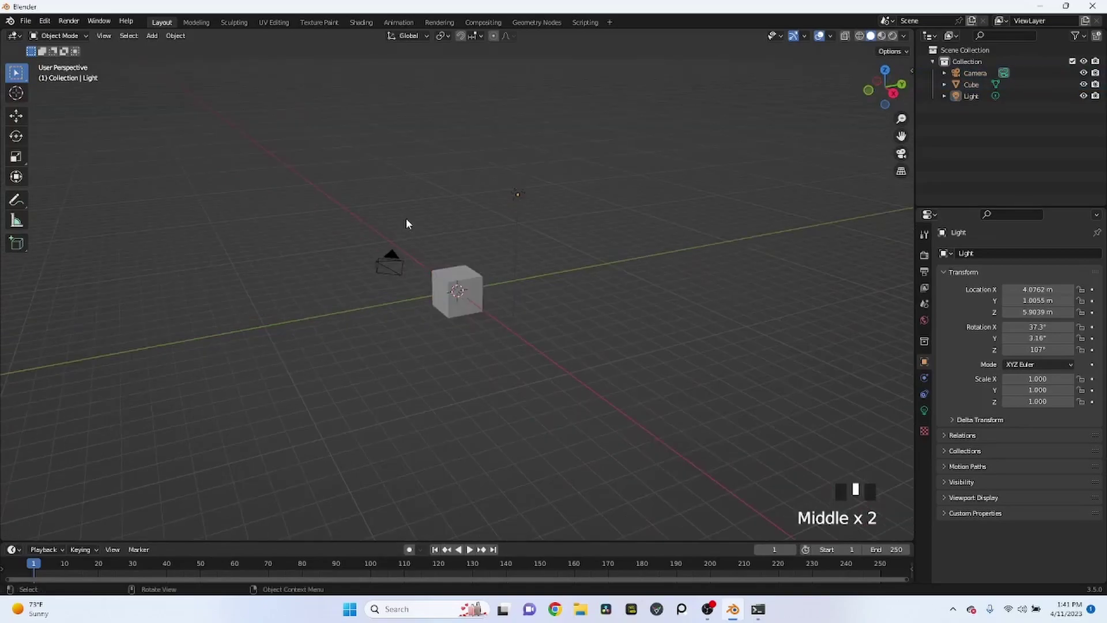
Select every object in the scene at once and deselect them again, two times
key(a)
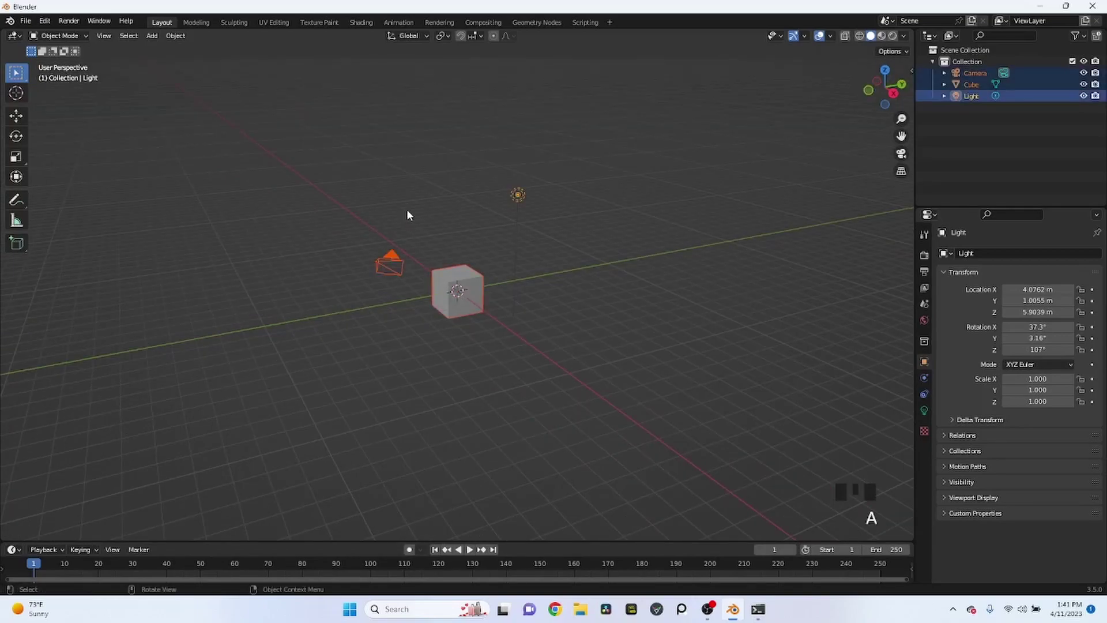
click(407, 209)
key(a)
click(465, 262)
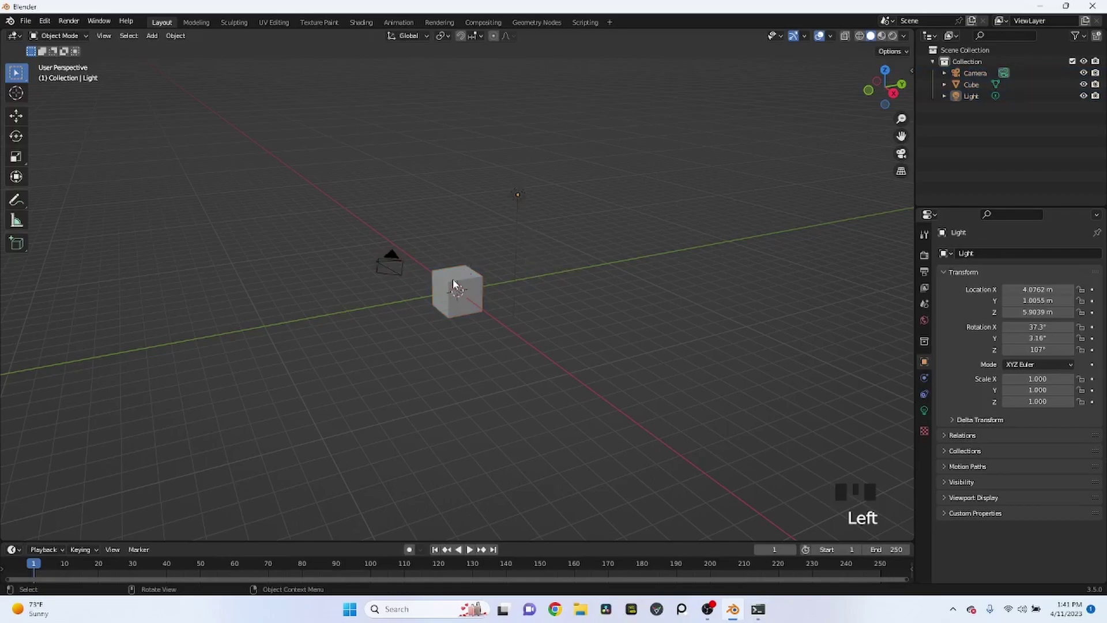
Box-select the default camera, cube and light and delete them from the scene
drag(576, 138, 302, 367)
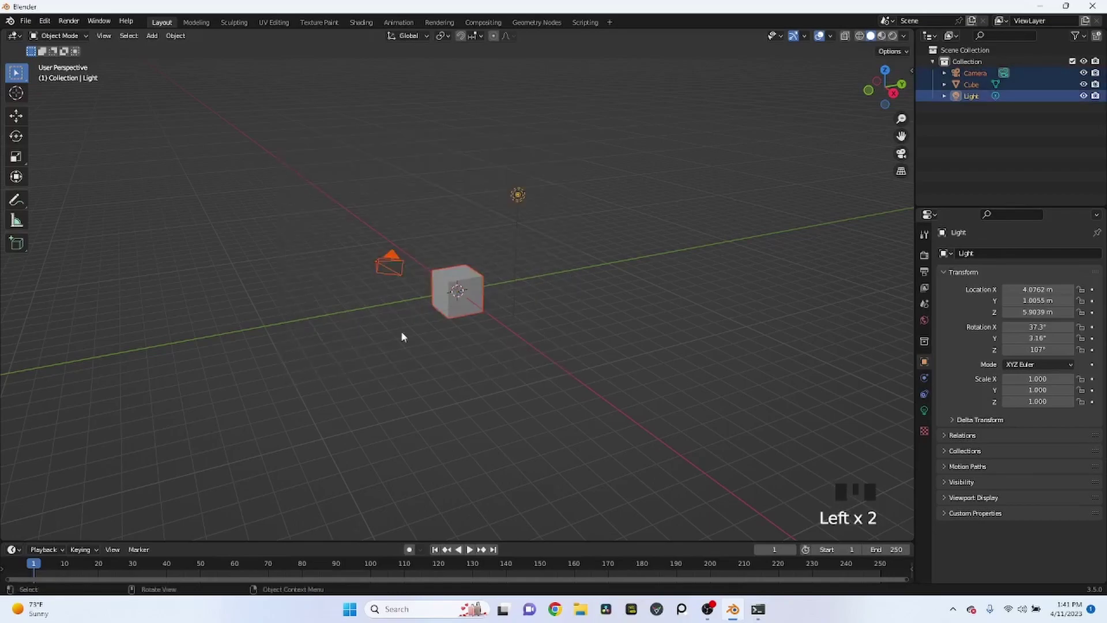
scroll(424, 243, up, 2)
key(x)
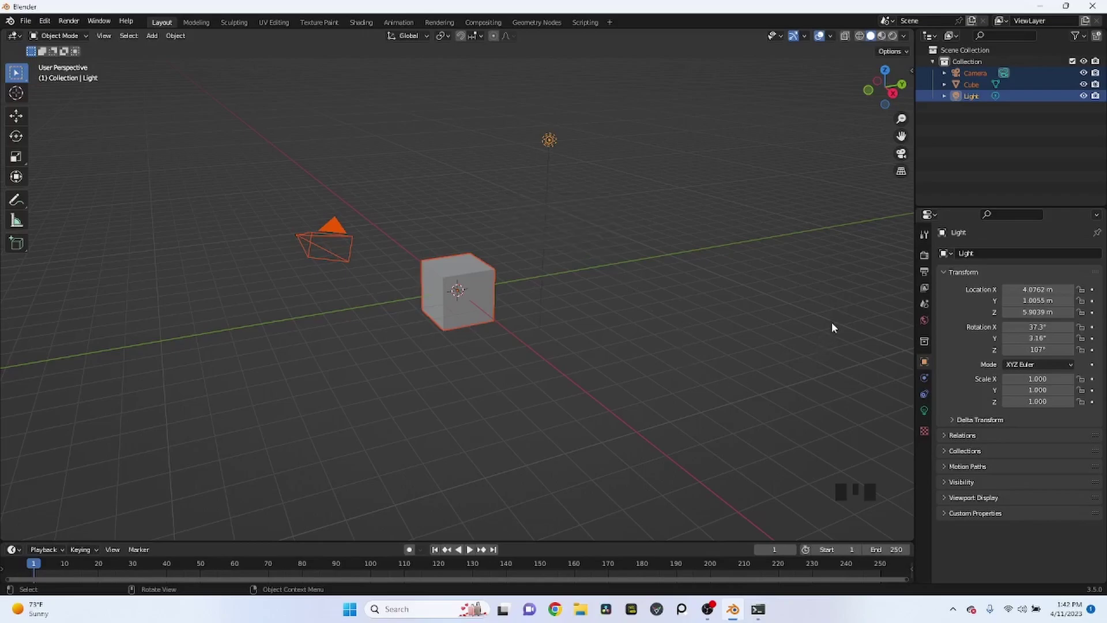
key(x)
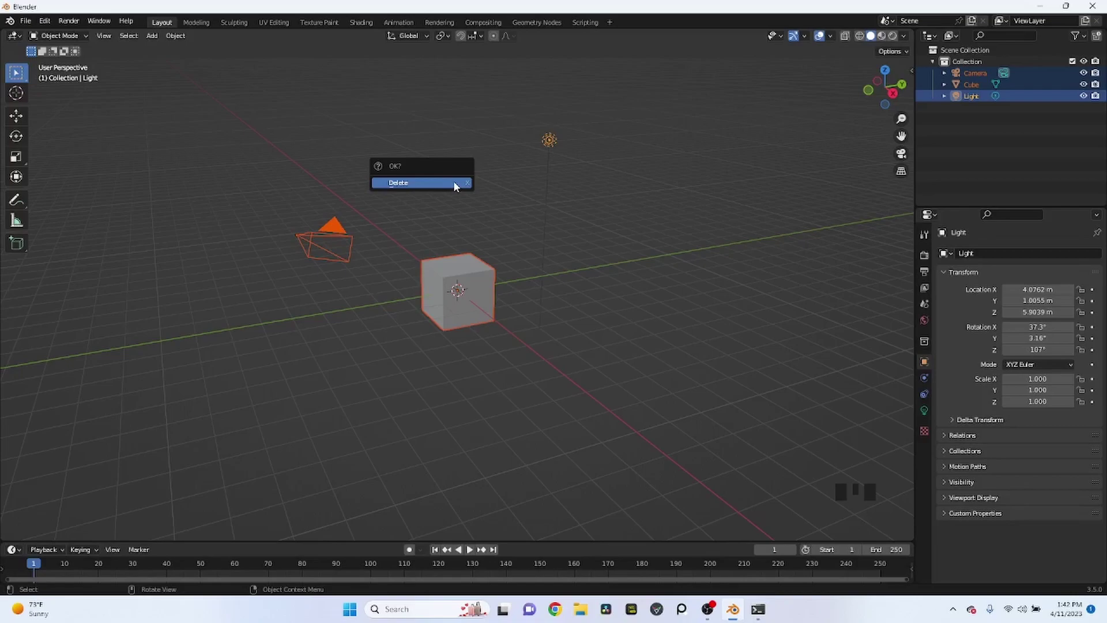
click(454, 185)
Add a new cube mesh to the empty scene
middle_drag(442, 227, 473, 229)
scroll(475, 230, up, 1)
scroll(484, 231, down, 2)
middle_drag(552, 241, 468, 237)
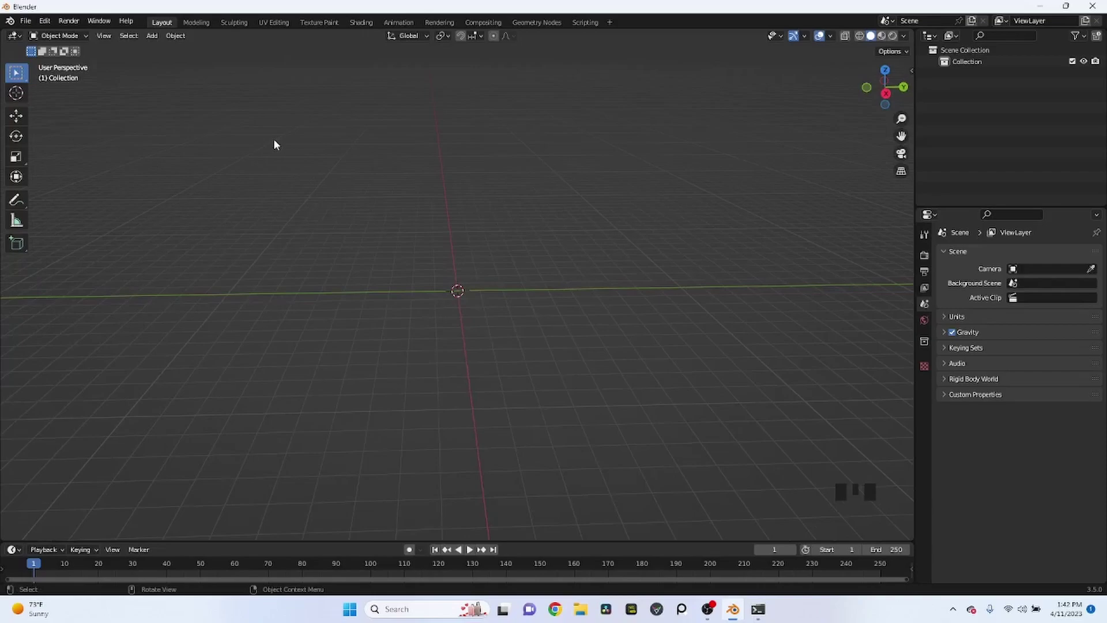
middle_drag(350, 216, 290, 160)
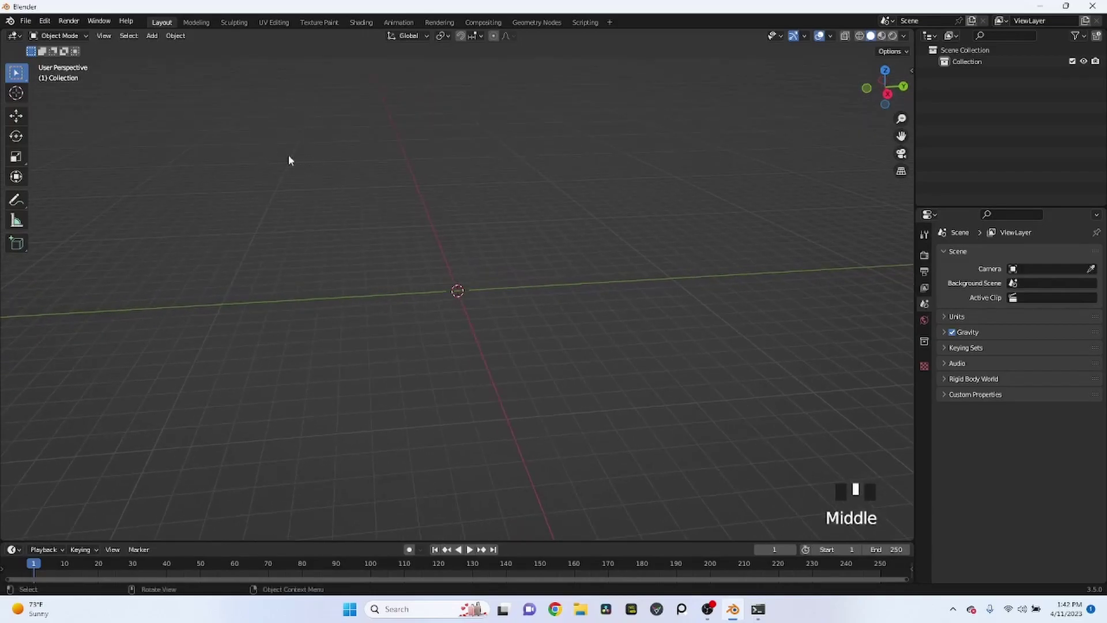
click(152, 36)
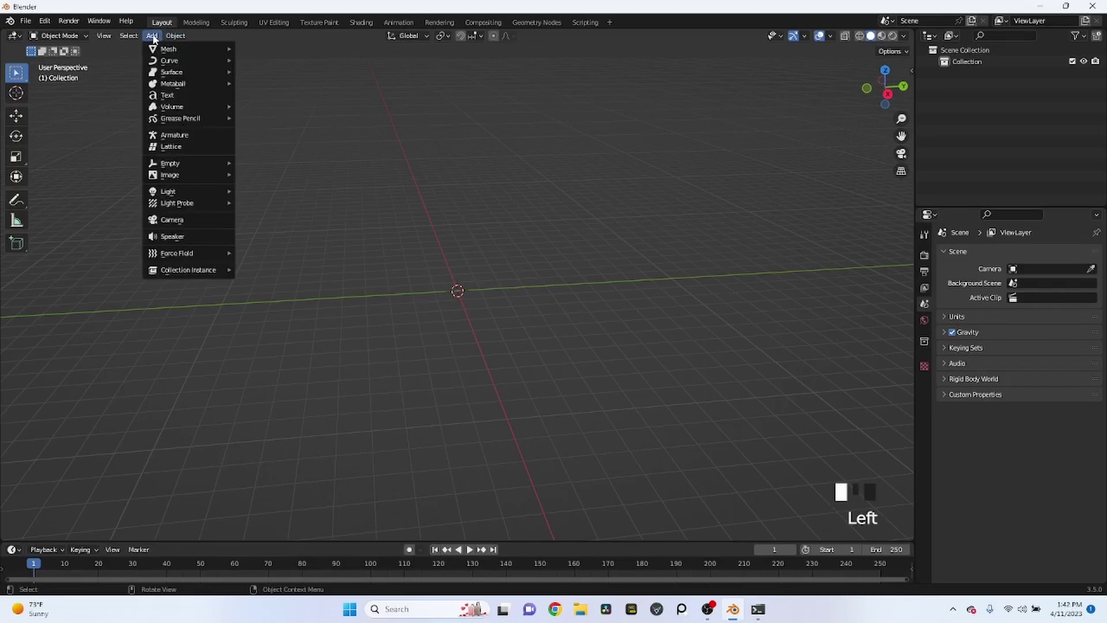
mouse_move(161, 52)
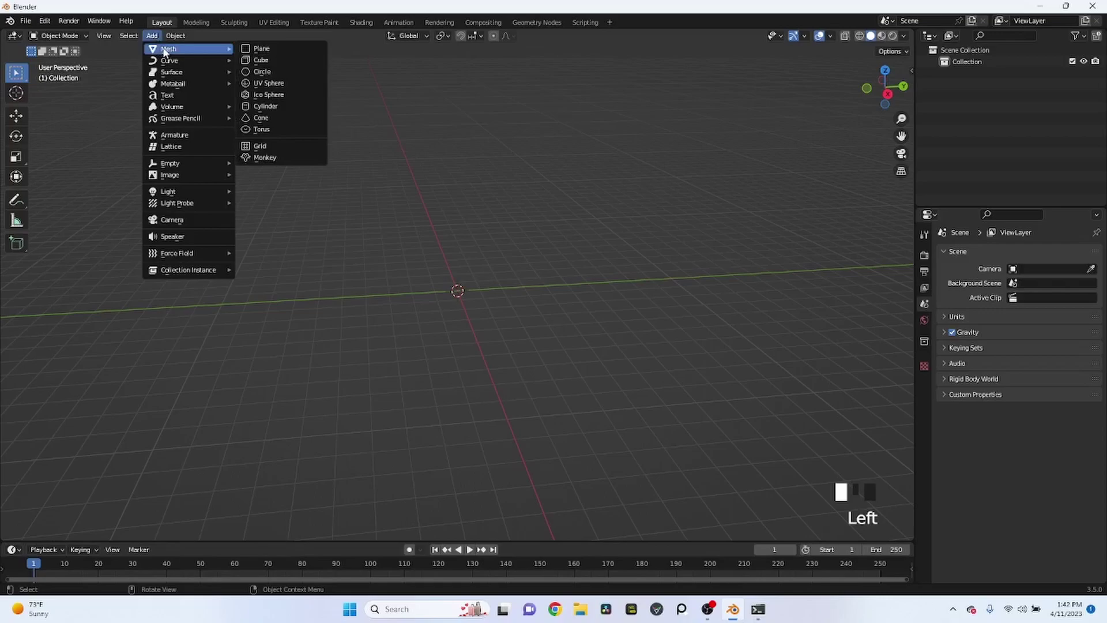
click(264, 60)
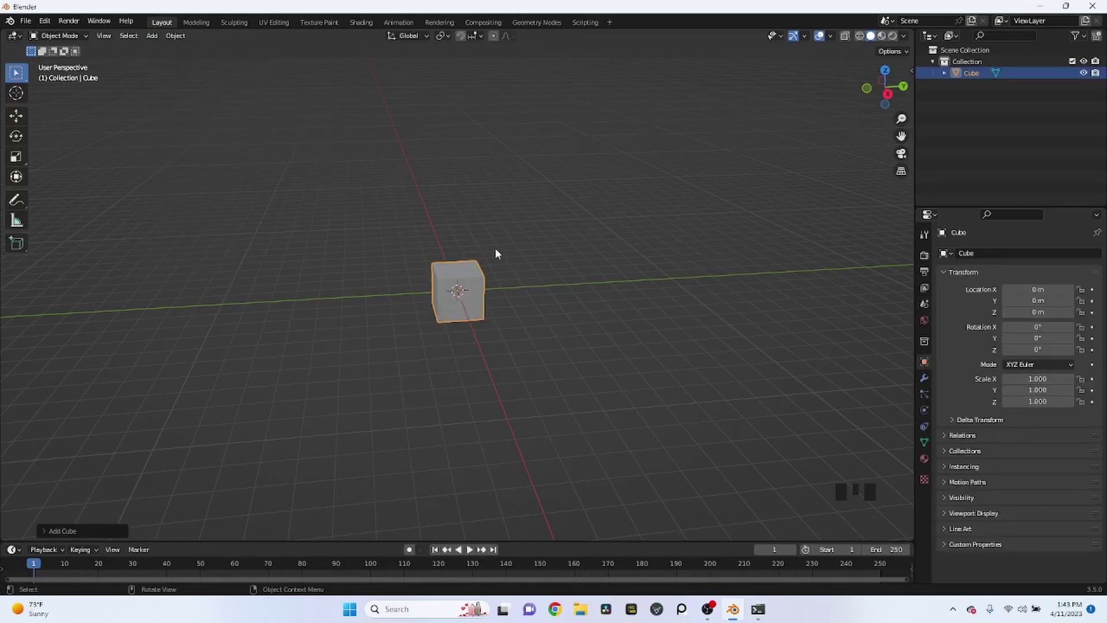
Delete the newly added cube from the scene
middle_drag(497, 231, 515, 218)
scroll(524, 243, up, 2)
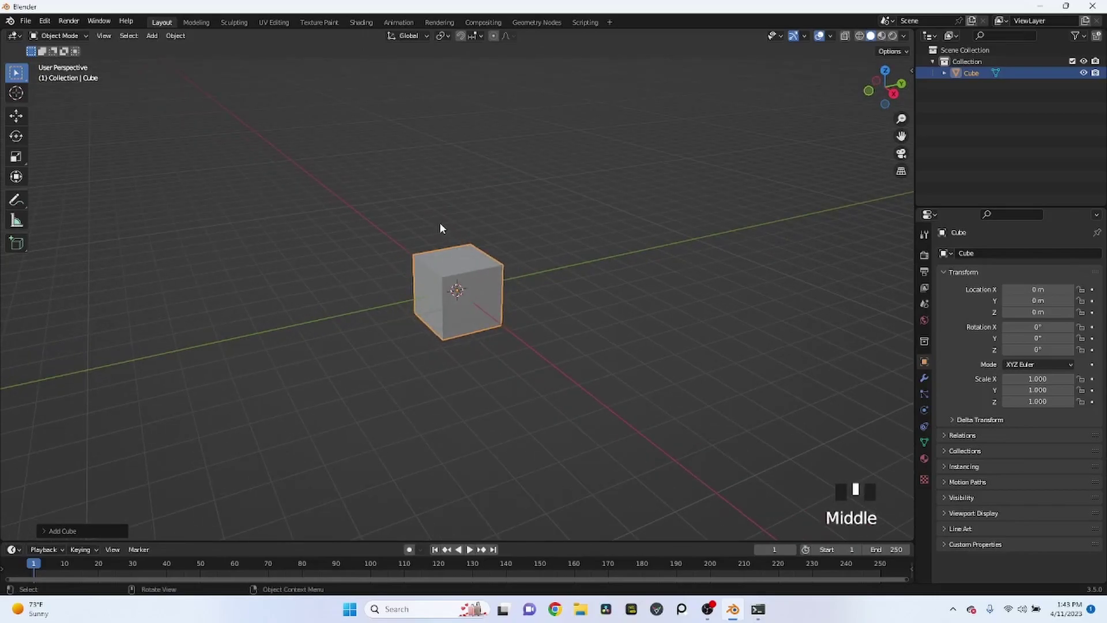
key(x)
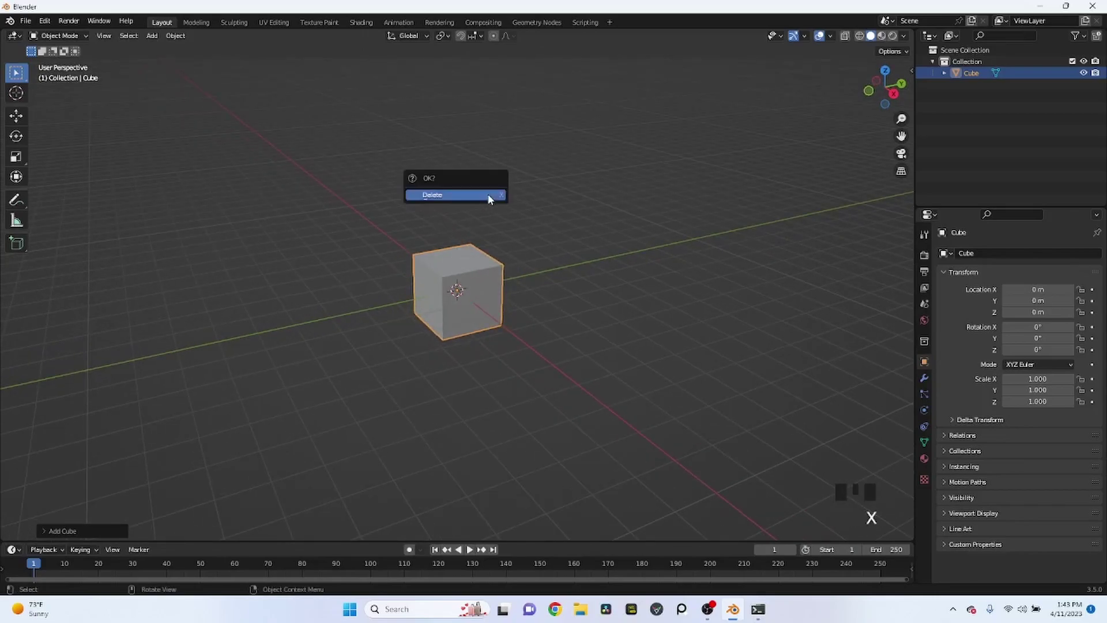
click(488, 193)
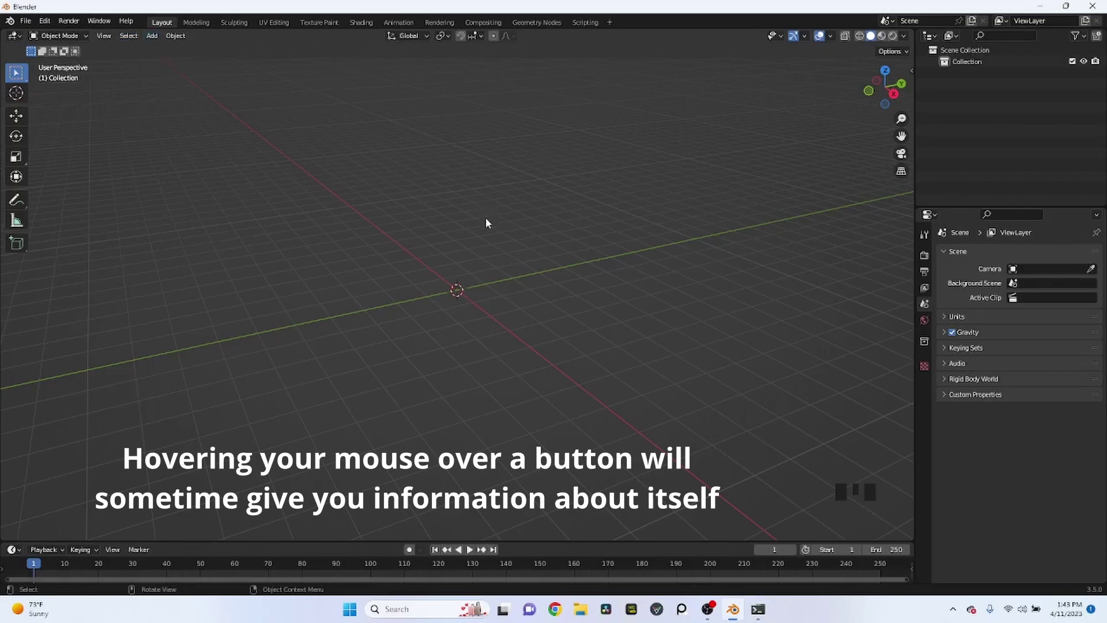
key(shift+a)
mouse_move(492, 233)
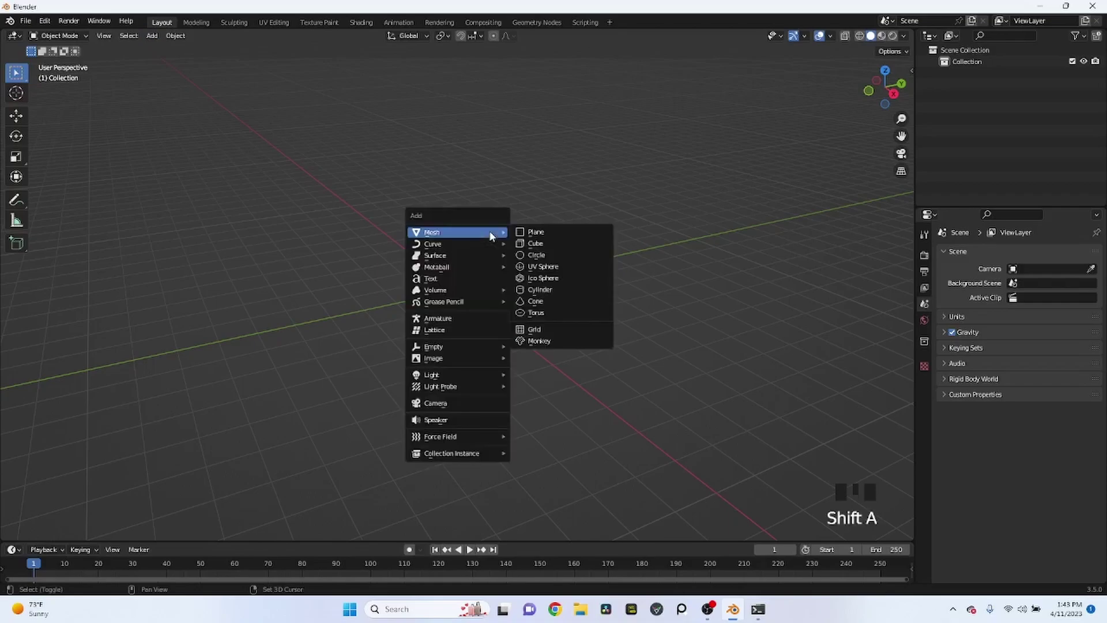
key(shift+a)
mouse_move(196, 203)
key(shift+a)
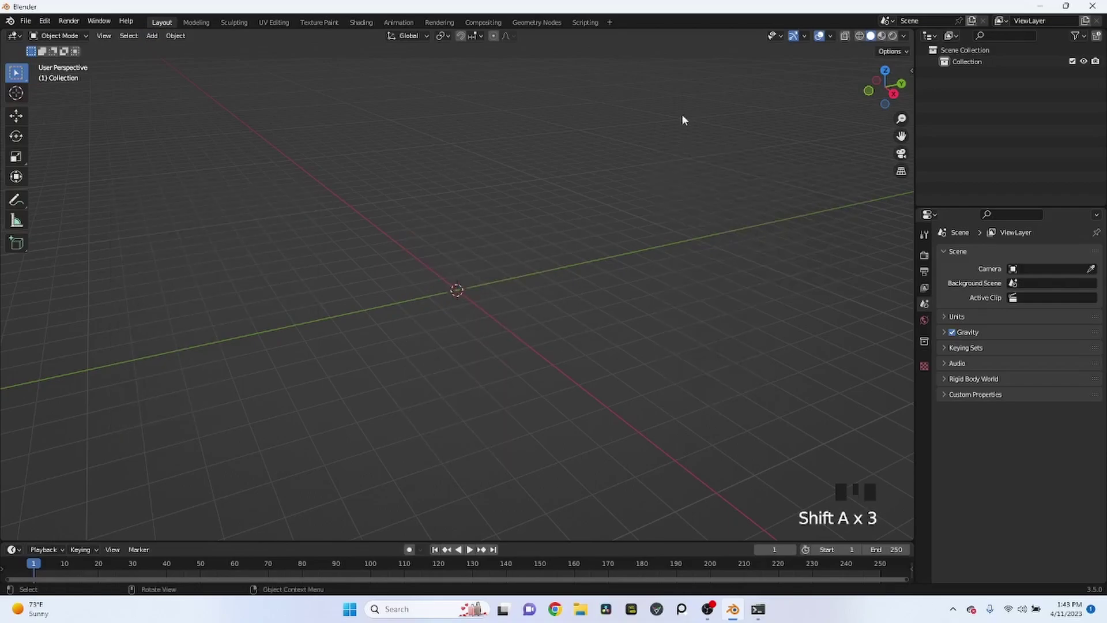
key(shift+a)
key(shift+a)
key(shift+a)
key(shift+a)
key(shift+a)
key(shift+a)
key(shift+a)
key(shift+a)
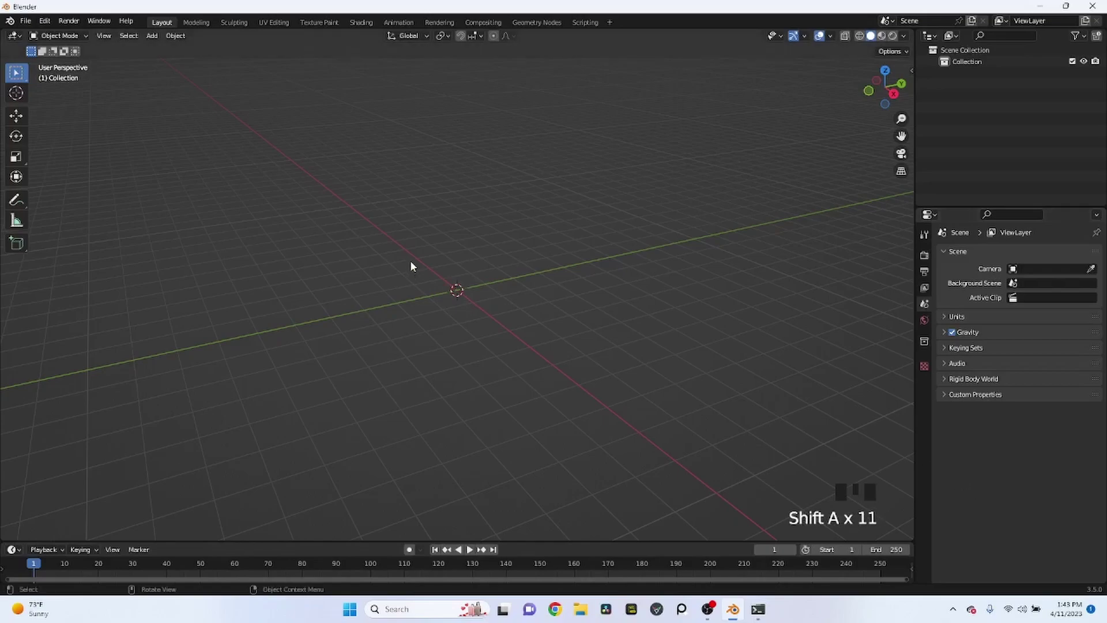
Add a cube mesh to the emptied scene again and view it from a slightly different angle
key(shift+a)
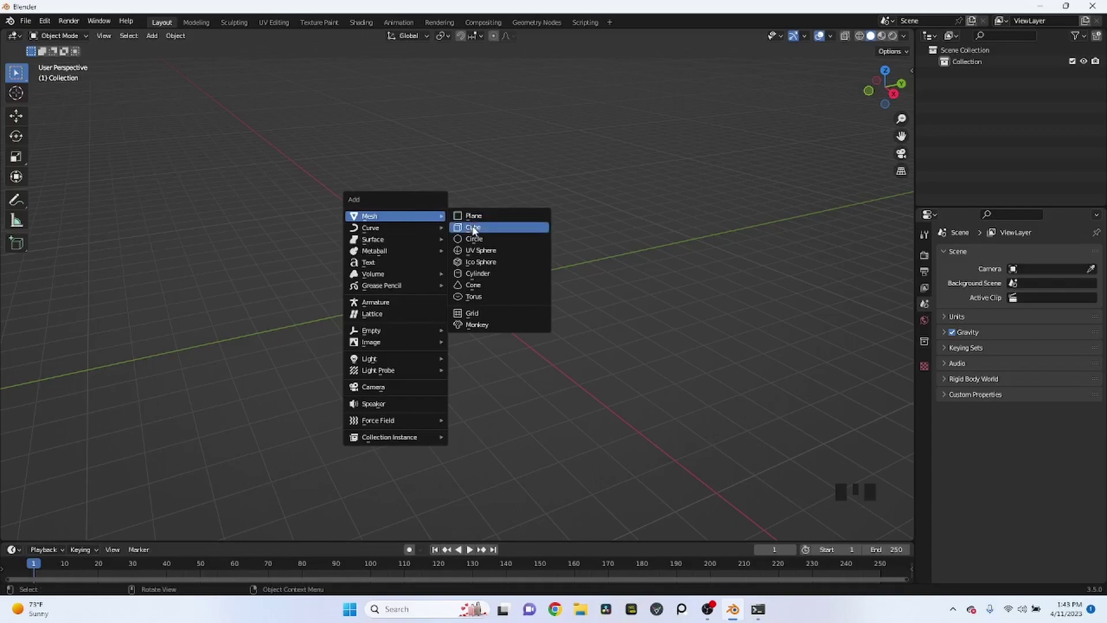
click(472, 230)
middle_drag(472, 230, 558, 134)
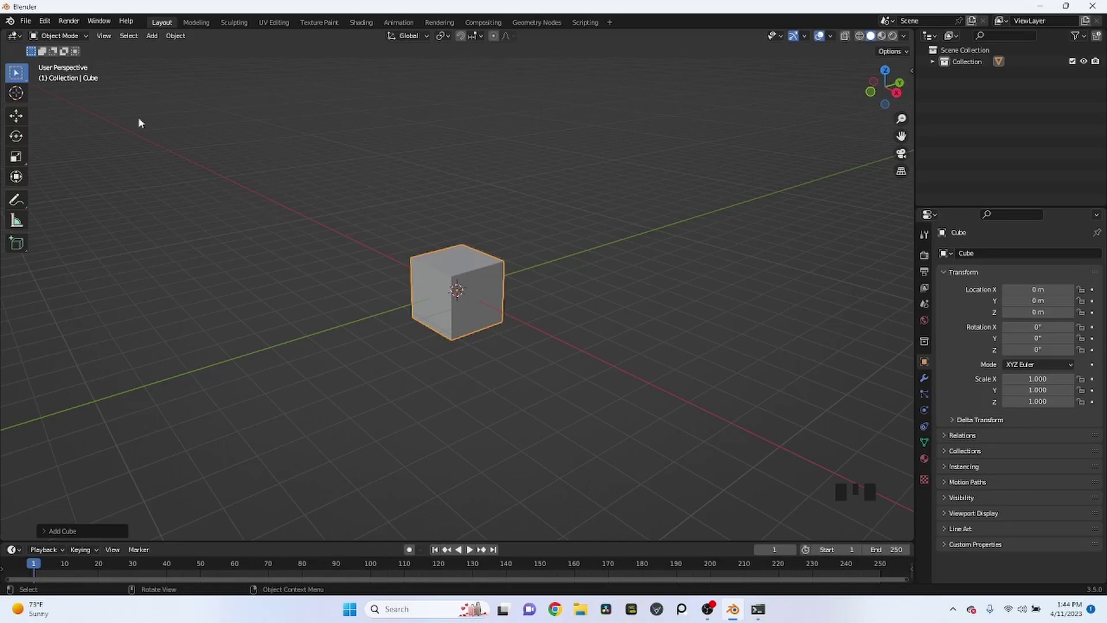
Start a new file from the General template without saving the current scene
click(26, 21)
mouse_move(57, 34)
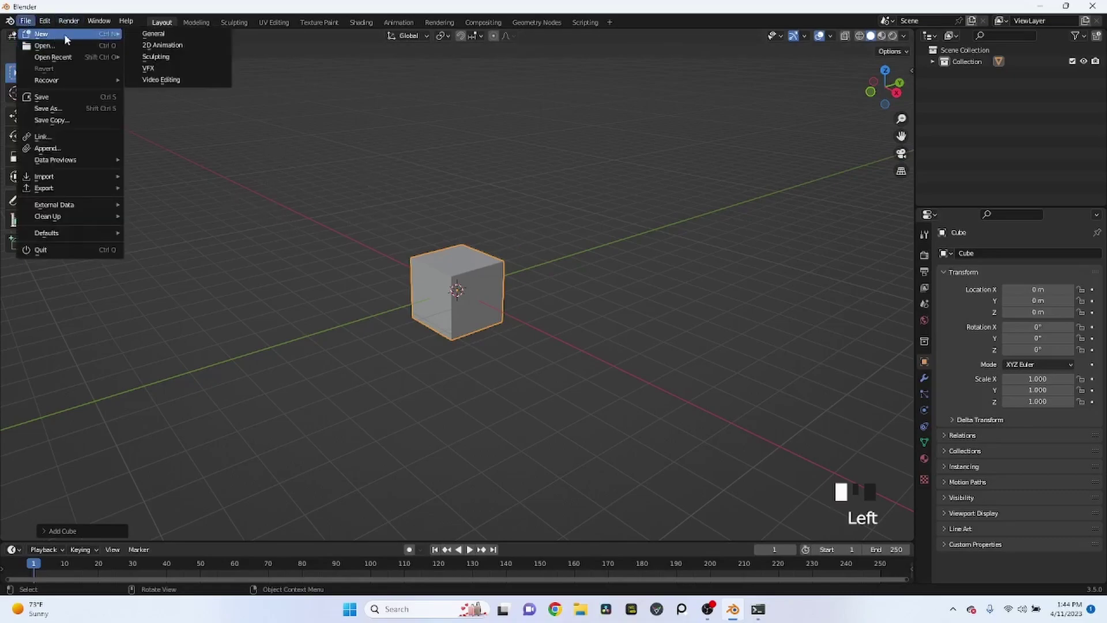
click(152, 34)
click(555, 323)
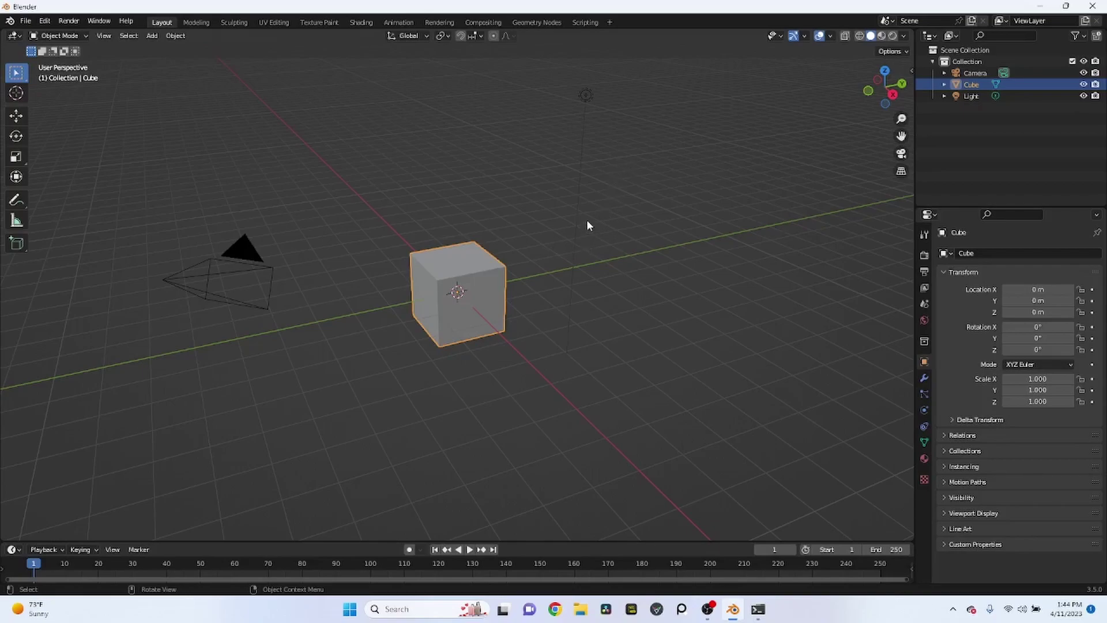
Select the default camera, cube and light all at once and delete them
key(a)
key(x)
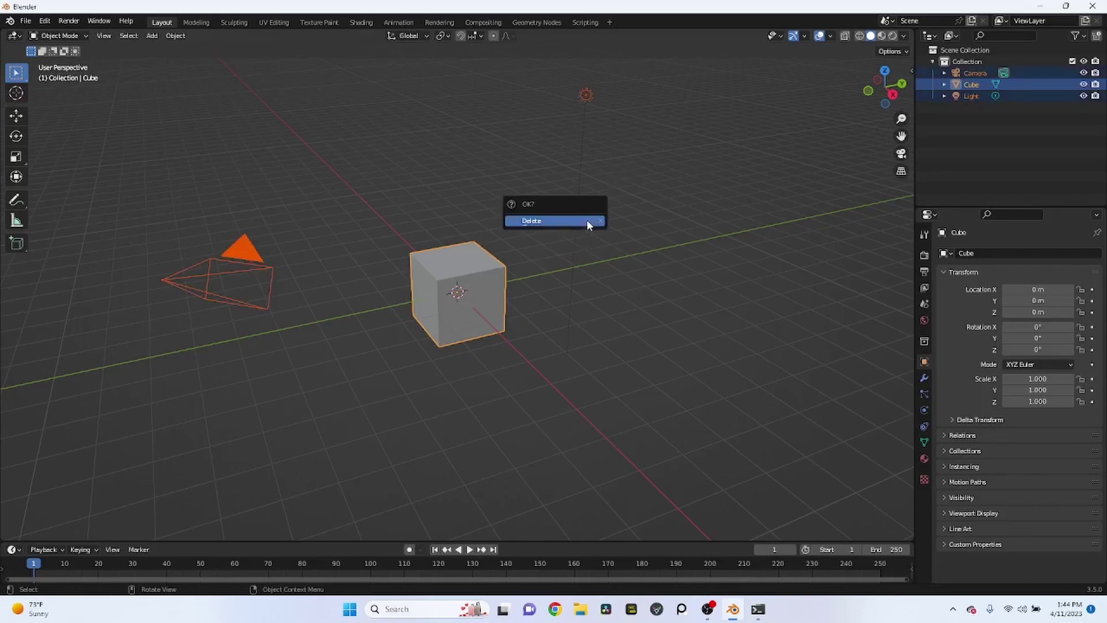
click(587, 221)
Add a cube mesh at the origin of the new file's empty scene
key(shift+a)
mouse_move(586, 220)
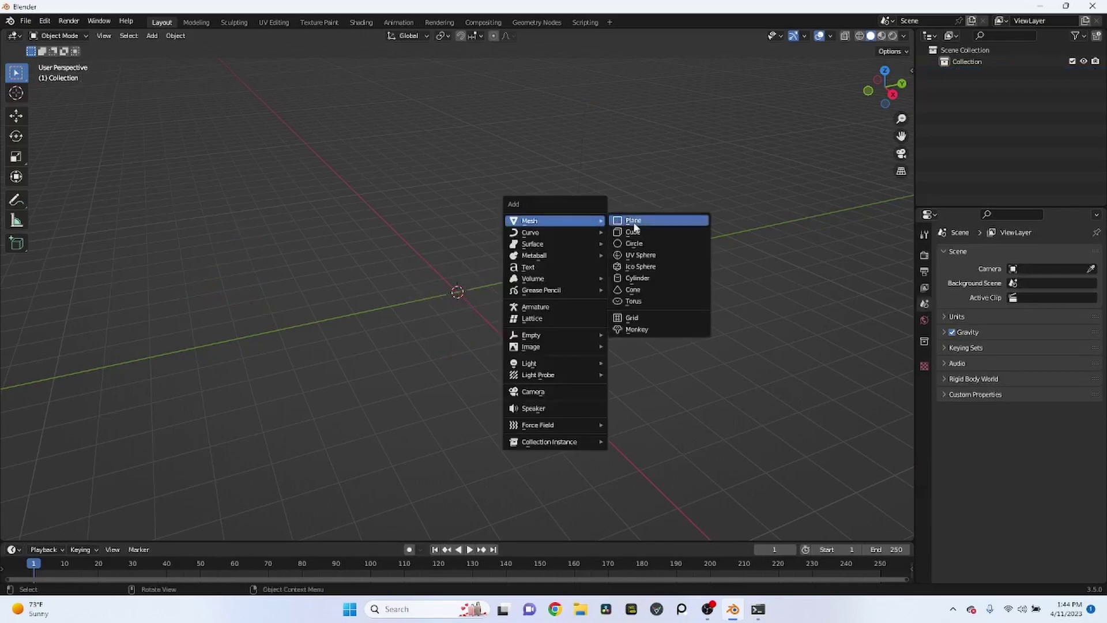
click(633, 232)
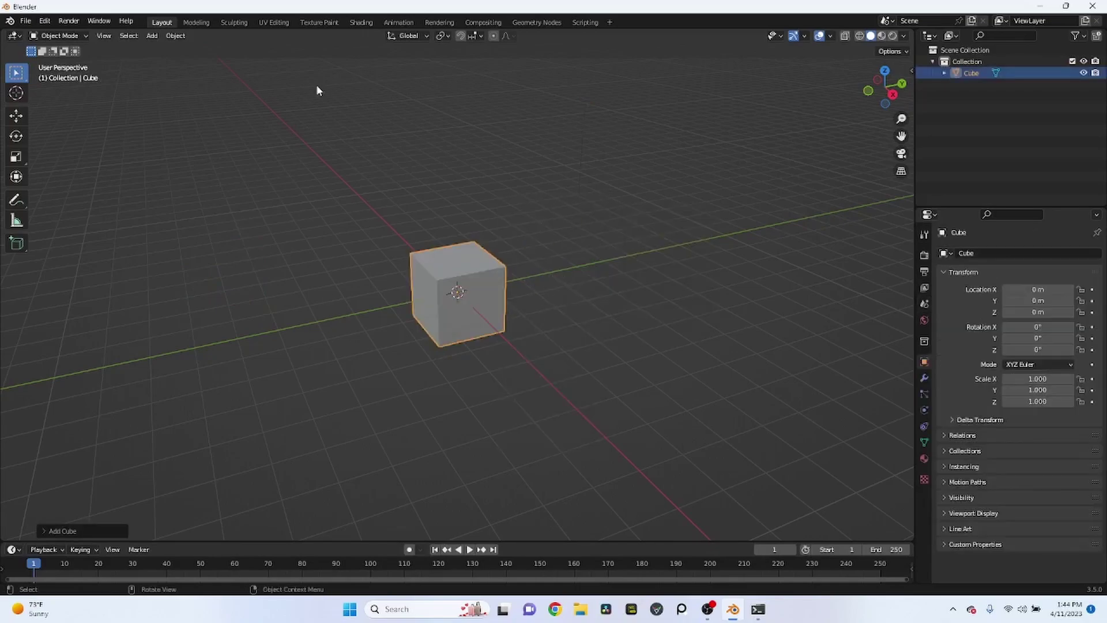